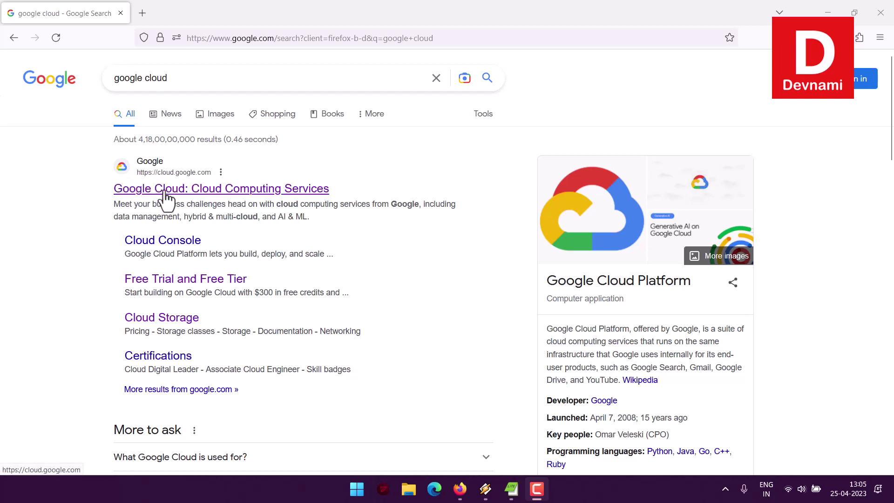
- Follow the 'Google Cloud: Cloud Computing Services' search result to cloud.google.com
left_click(154, 200)
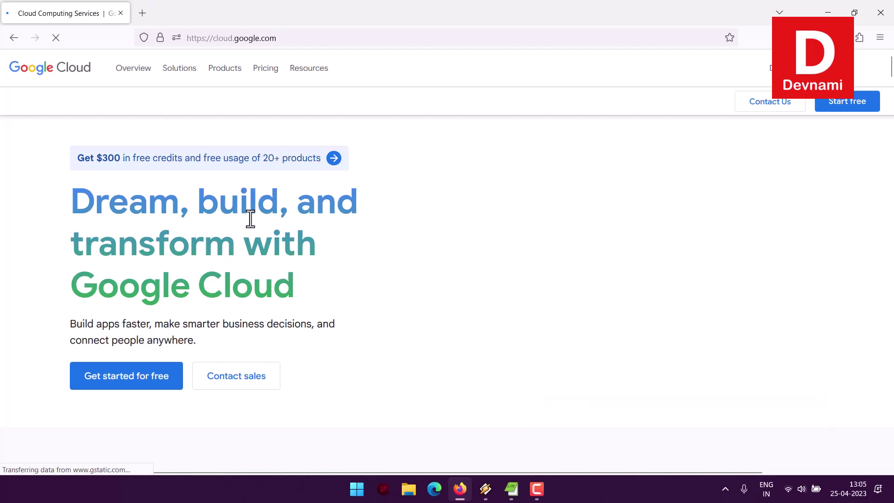
- Read the 'Dream, build, and transform' headline, then choose Start free to begin the trial sign-up
left_click_drag(73, 200, 291, 295)
left_click(296, 294)
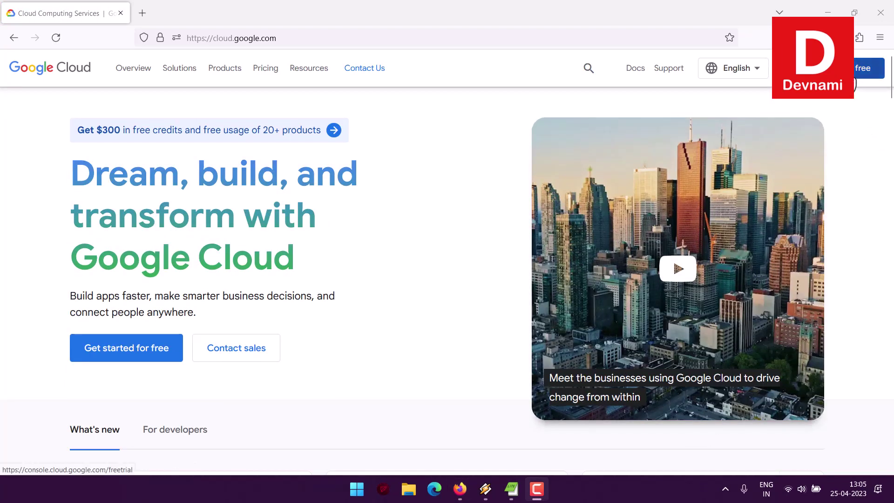
left_click(856, 75)
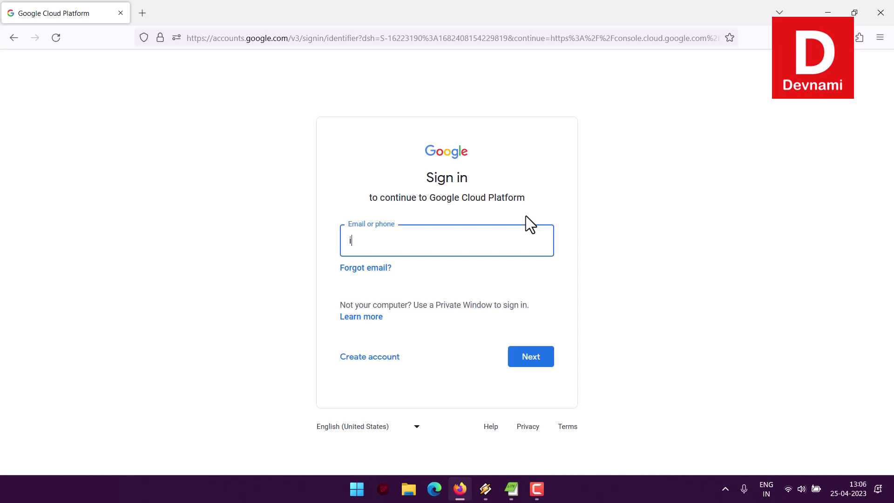
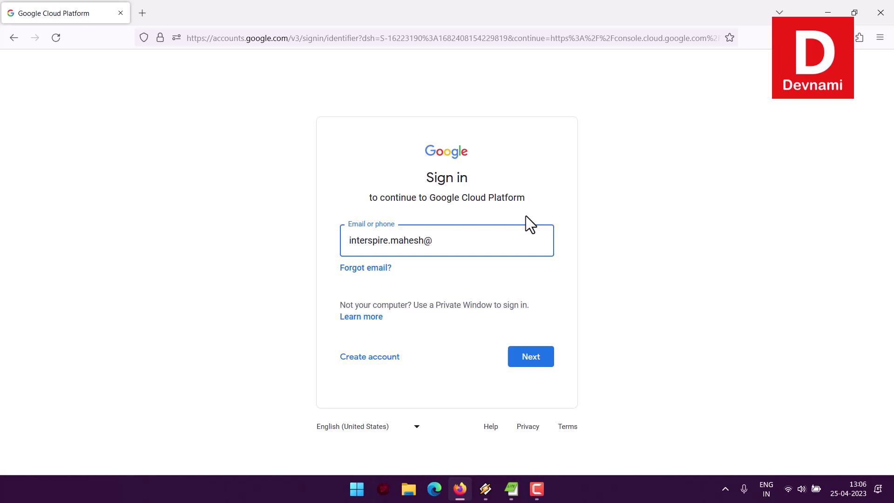
- Enter the account e-mail address, continue, and submit the account password to sign in
left_click(537, 362)
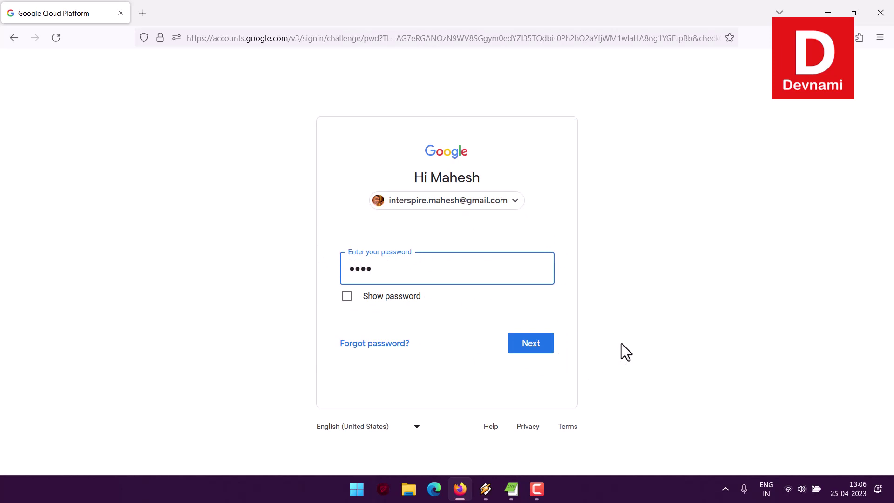
type("••")
key("Return")
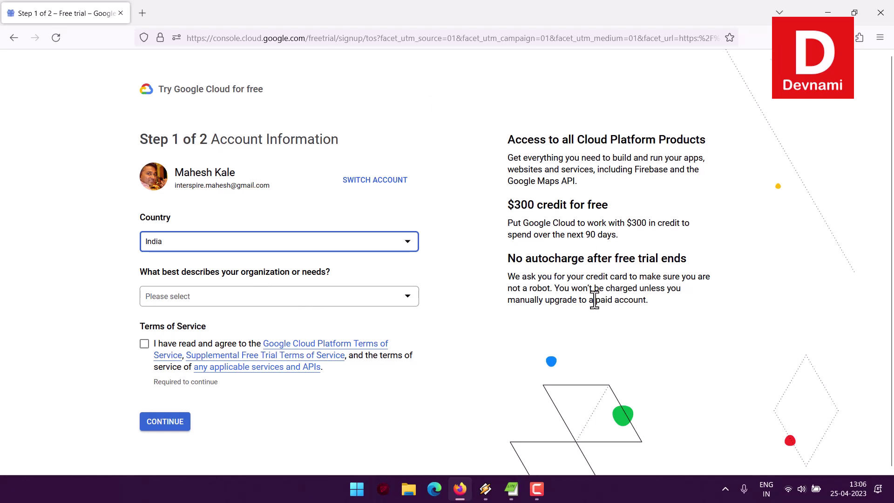
- Pick 'Helping clients use Cloud' from the organization description dropdown
left_click(175, 300)
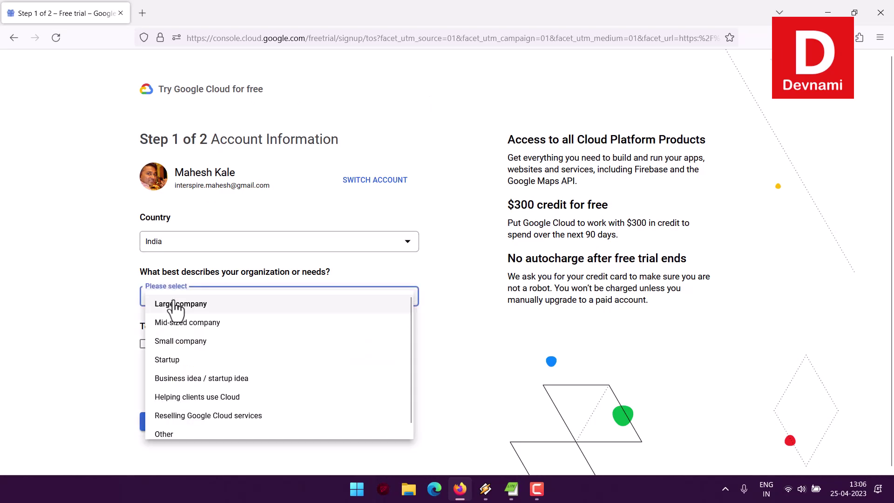
scroll(261, 347, "down", 1)
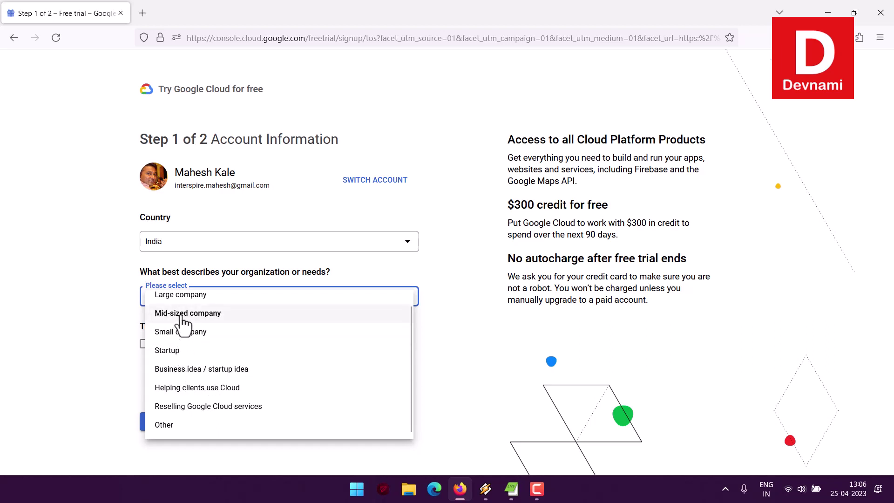
scroll(235, 321, "up", 1)
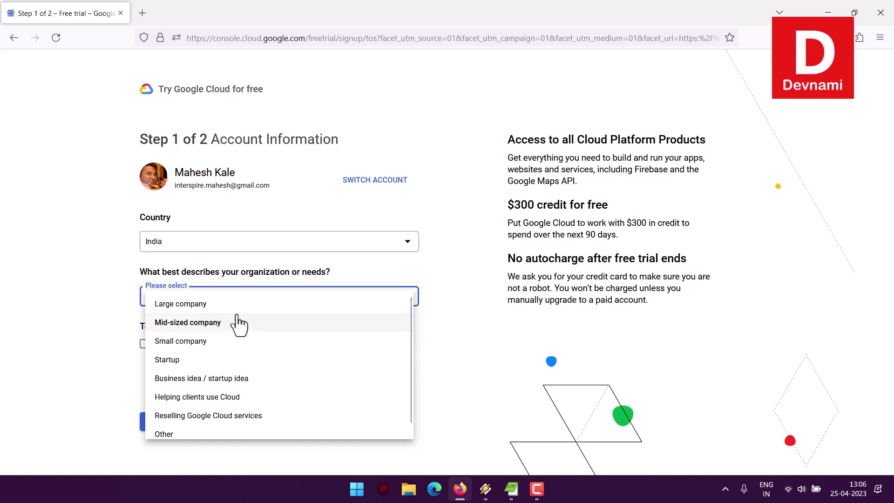
left_click(227, 397)
- Review the additional credits offer, including the extra $100 credits, and select the optional work email field
scroll(72, 339, "down", 2)
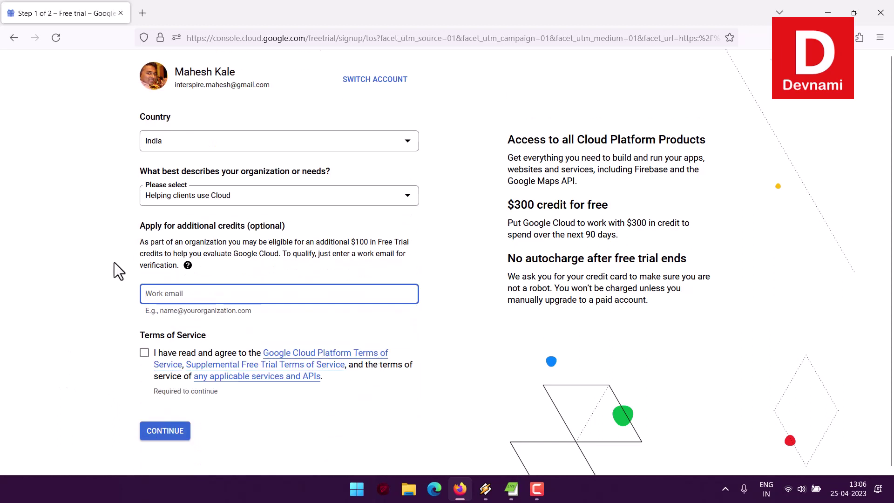
left_click_drag(178, 225, 292, 225)
left_click(303, 225)
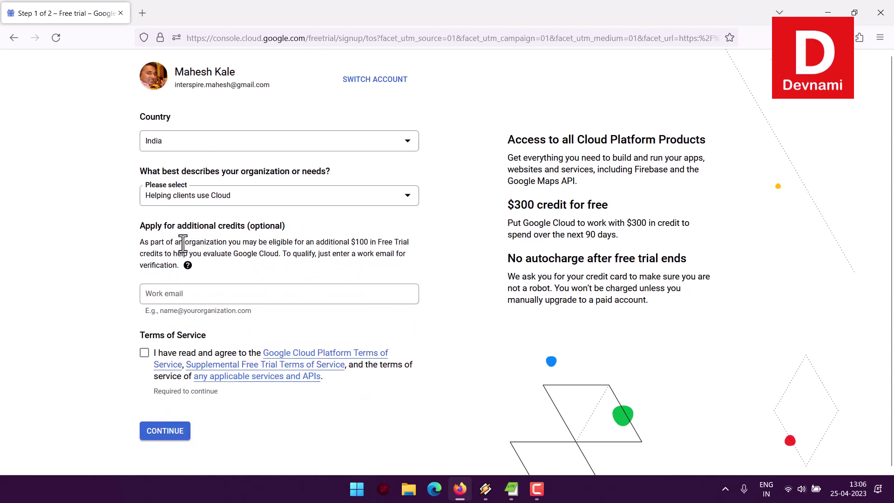
left_click_drag(149, 242, 296, 269)
left_click_drag(355, 241, 390, 269)
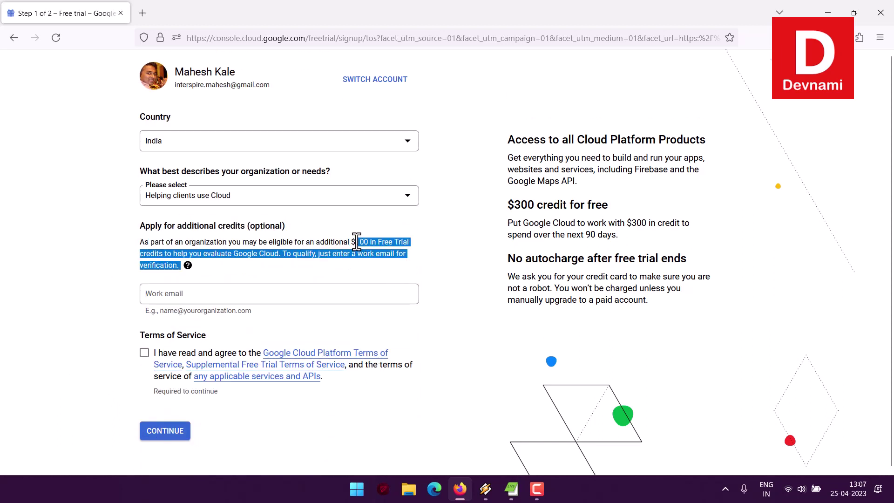
left_click_drag(355, 242, 399, 262)
left_click(397, 261)
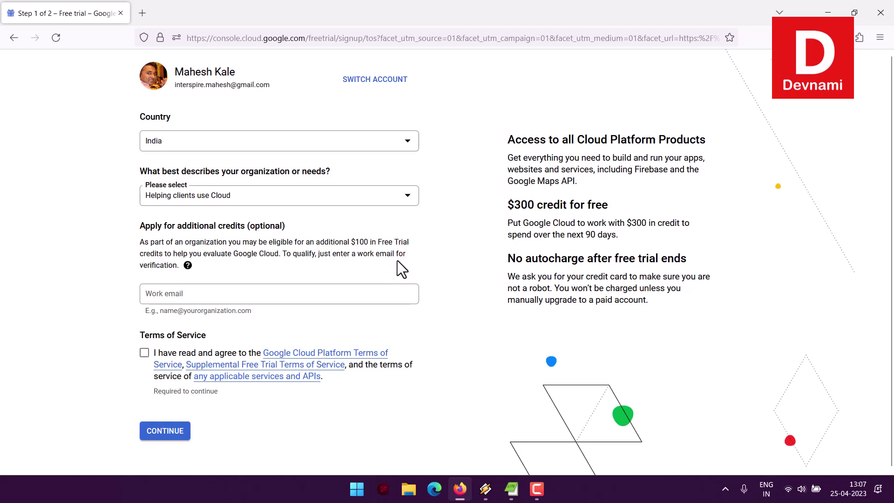
left_click(216, 298)
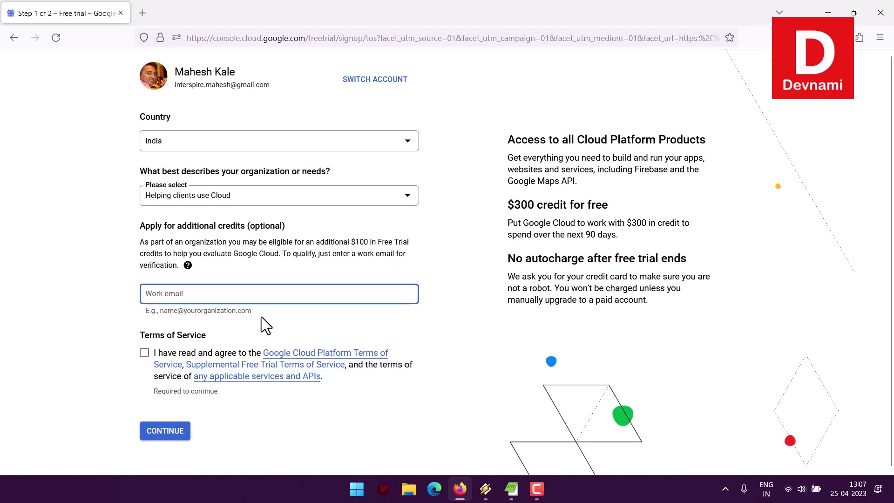
- Agree to the free trial Terms of Service and review the $300 credit and no-autocharge details
left_click(145, 354)
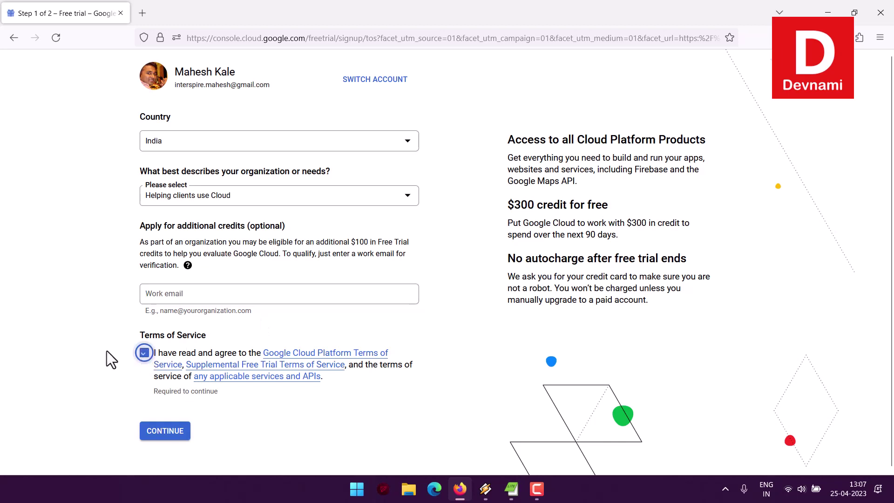
left_click(102, 284)
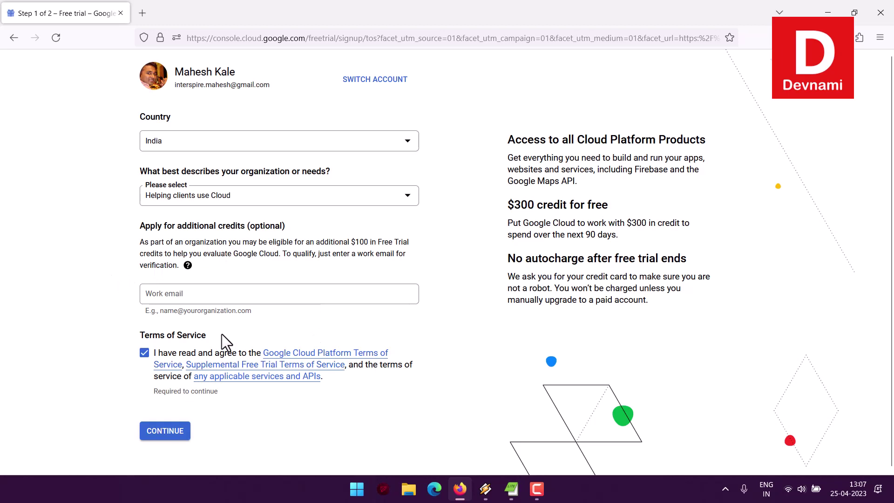
left_click_drag(508, 204, 653, 304)
left_click_drag(653, 304, 525, 122)
left_click(525, 122)
- Submit the account information with CONTINUE to advance to step 2
scroll(702, 211, "up", 1)
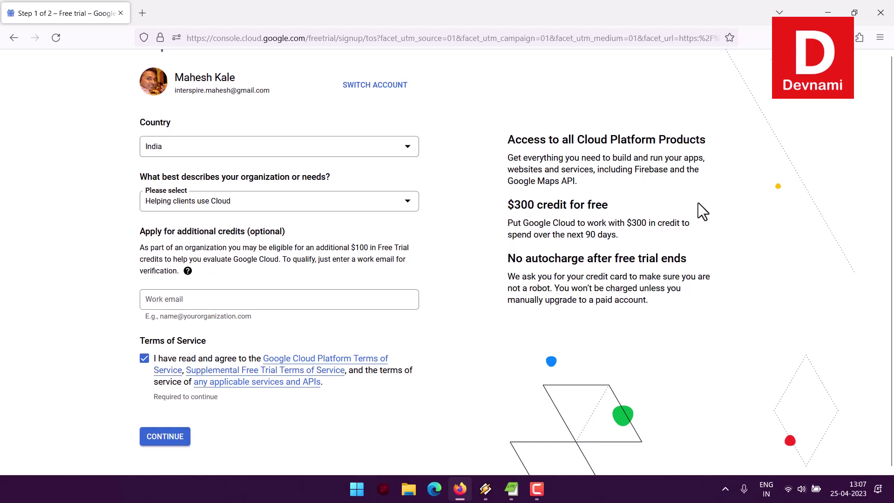
scroll(699, 204, "up", 2)
scroll(698, 205, "down", 3)
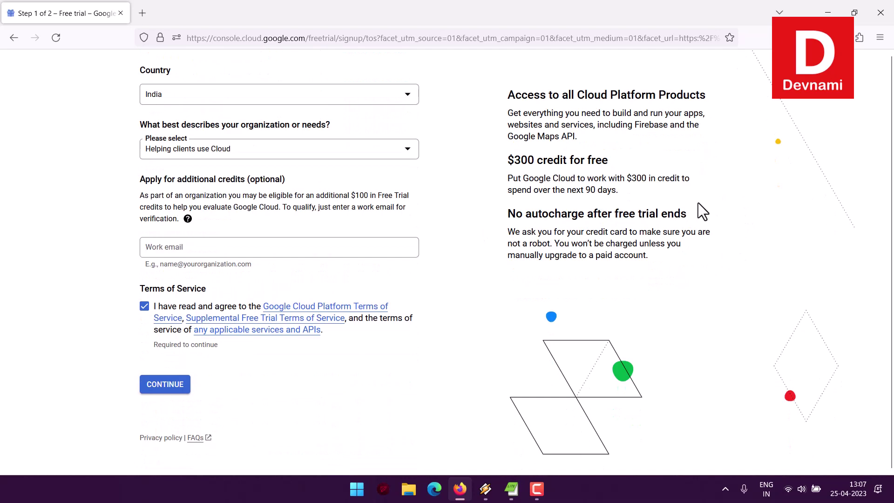
scroll(701, 207, "up", 3)
scroll(621, 186, "down", 1)
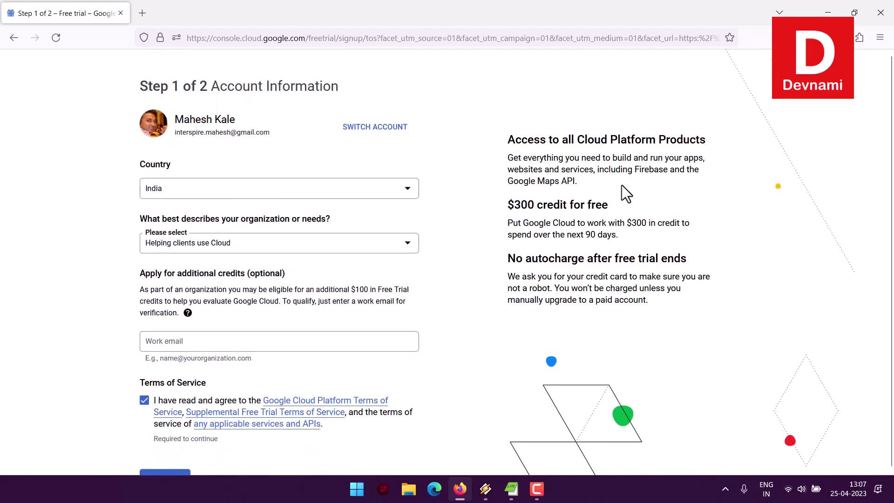
scroll(627, 193, "down", 2)
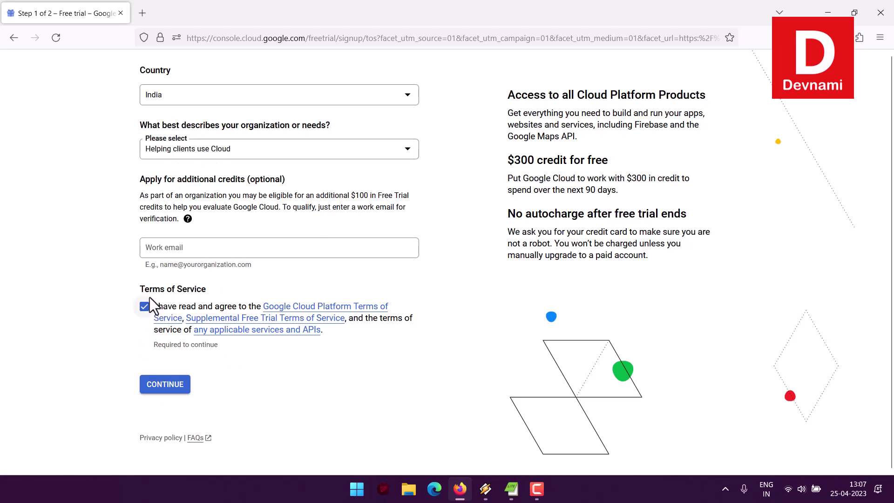
left_click(163, 389)
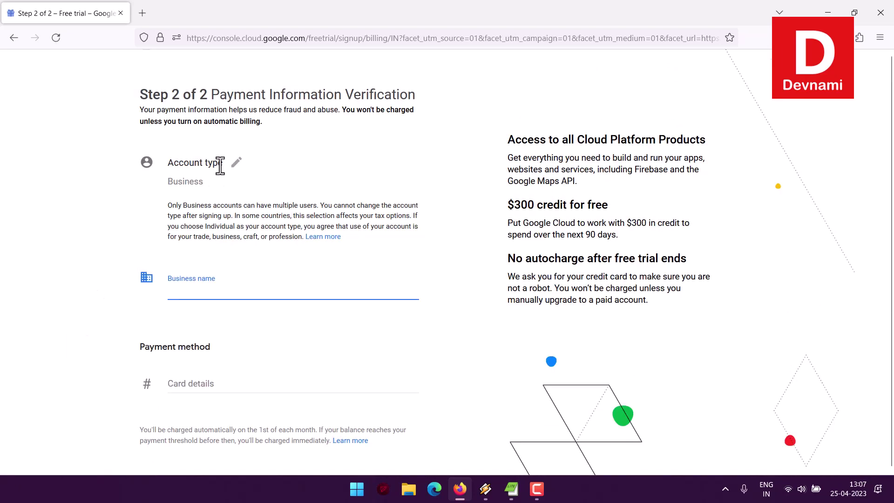
- Change the payment account type from Business to Individual
left_click(236, 163)
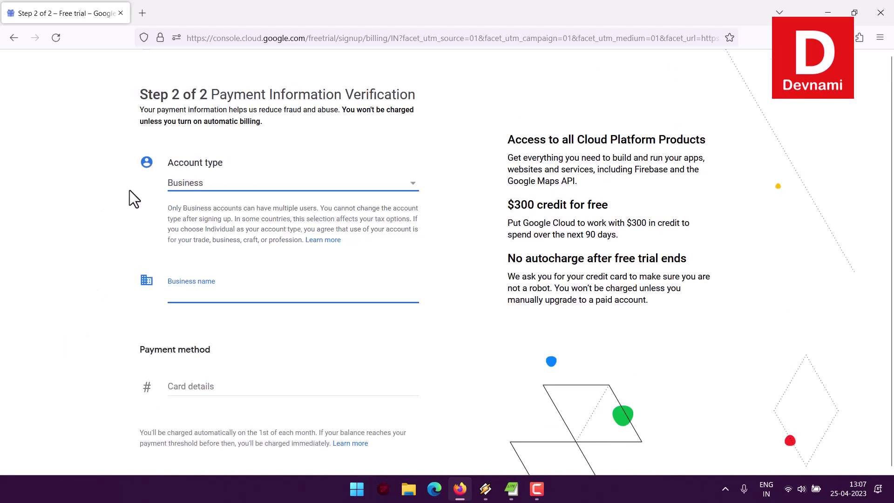
left_click(411, 187)
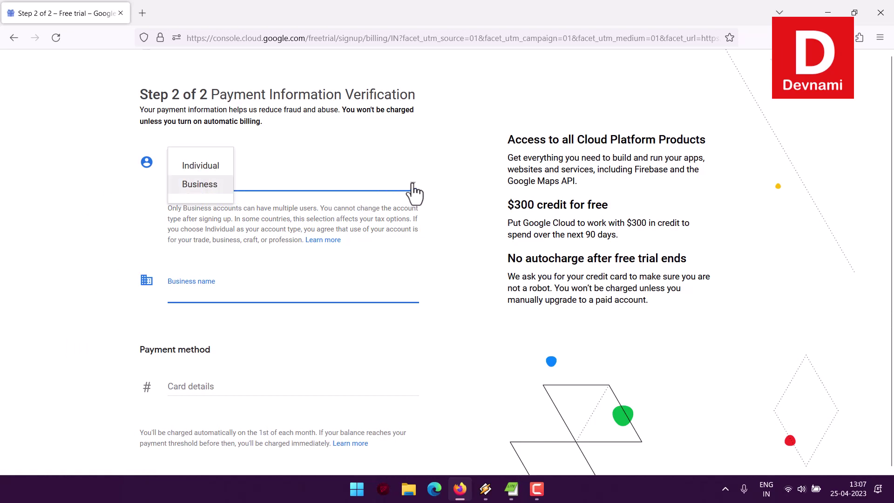
left_click(193, 169)
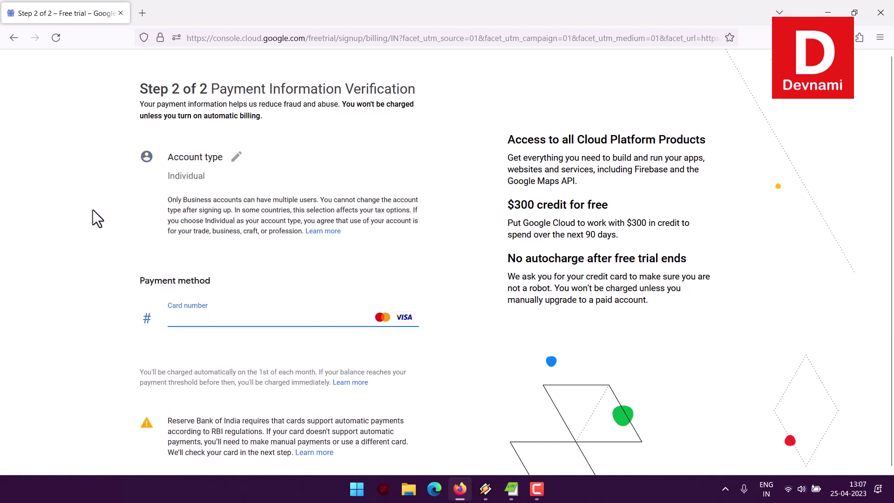
- Expand the Tax information section to reveal the Tax status entry
scroll(93, 212, "down", 2)
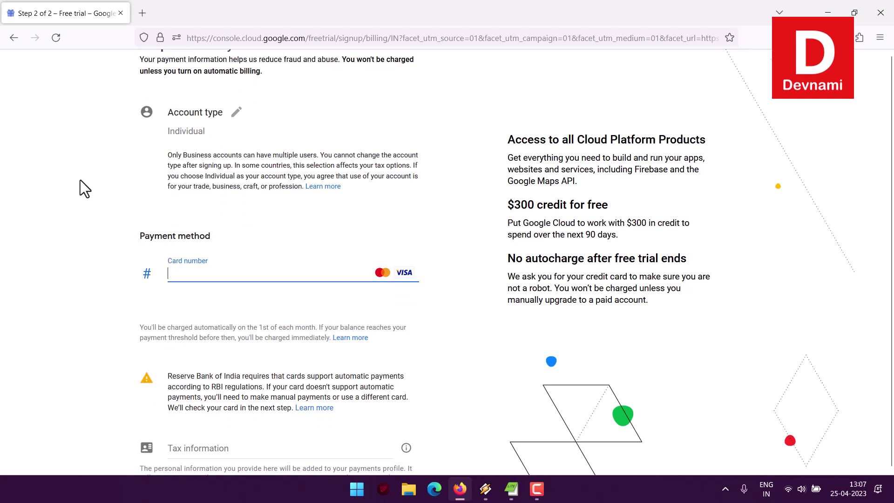
scroll(85, 177, "up", 2)
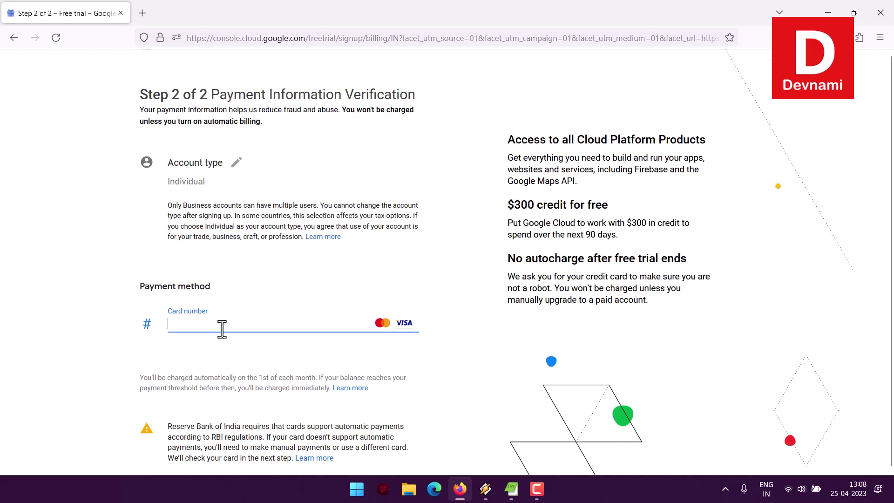
scroll(111, 271, "down", 3)
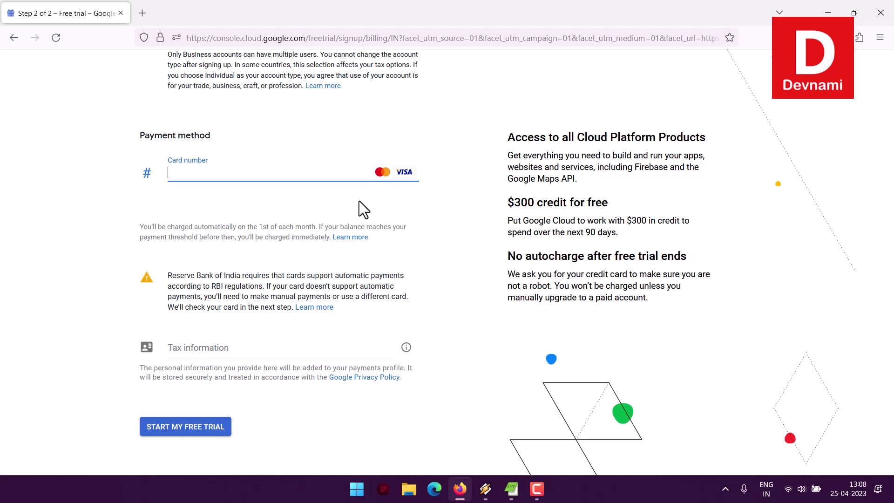
left_click(208, 354)
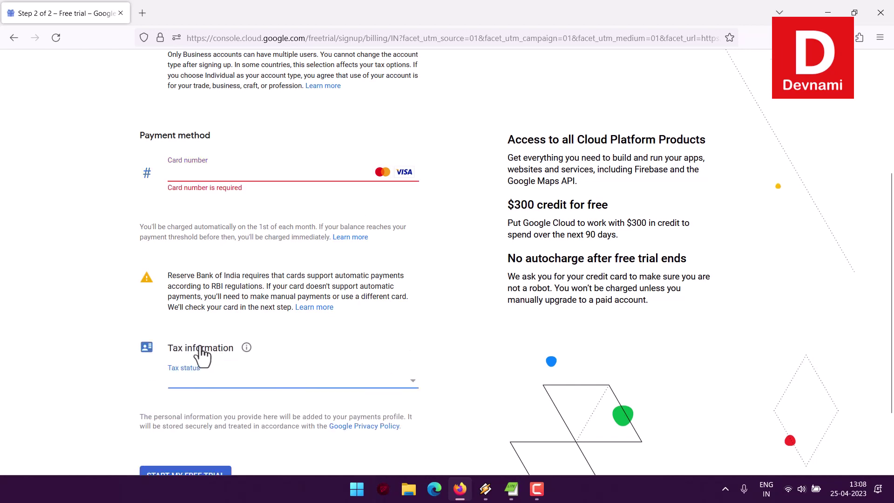
- Choose Registered individual as the tax status and leave the PAN and TAN fields blank
left_click(413, 382)
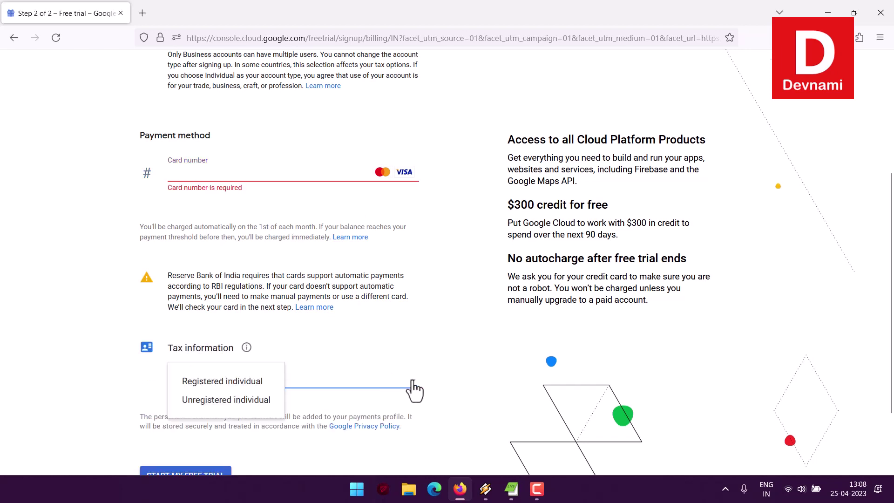
left_click(223, 381)
scroll(70, 316, "down", 2)
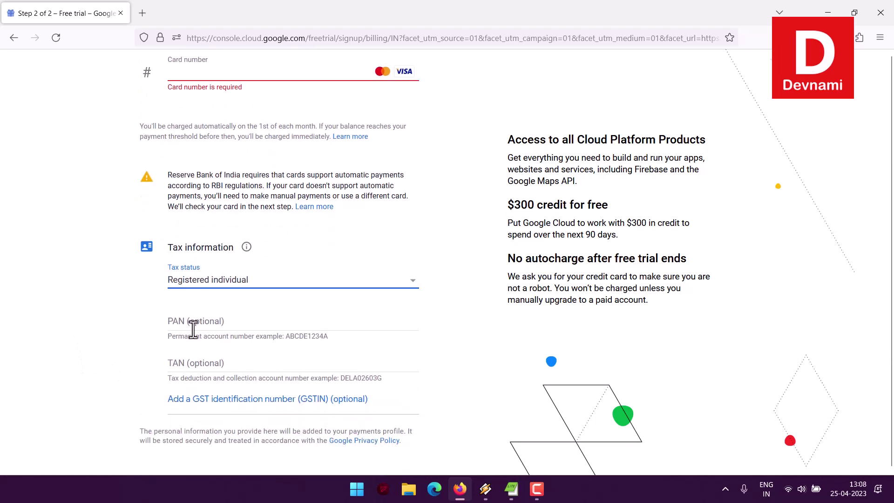
left_click(192, 321)
left_click(199, 364)
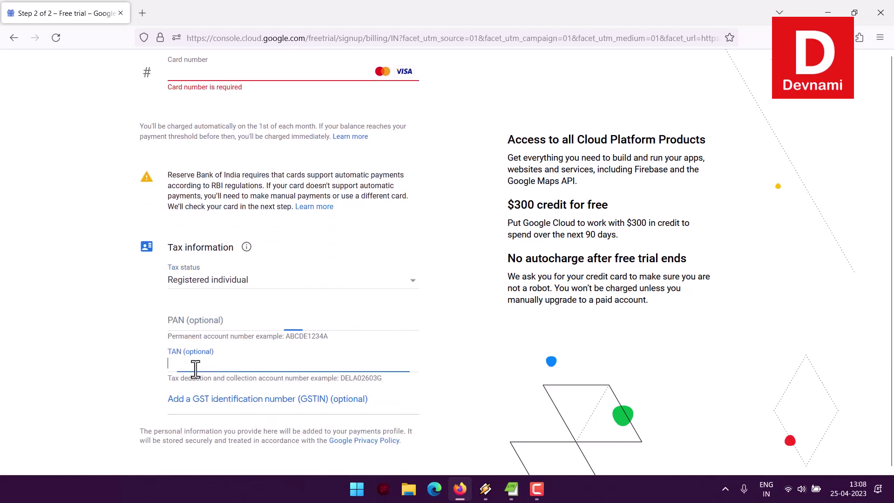
scroll(120, 319, "down", 2)
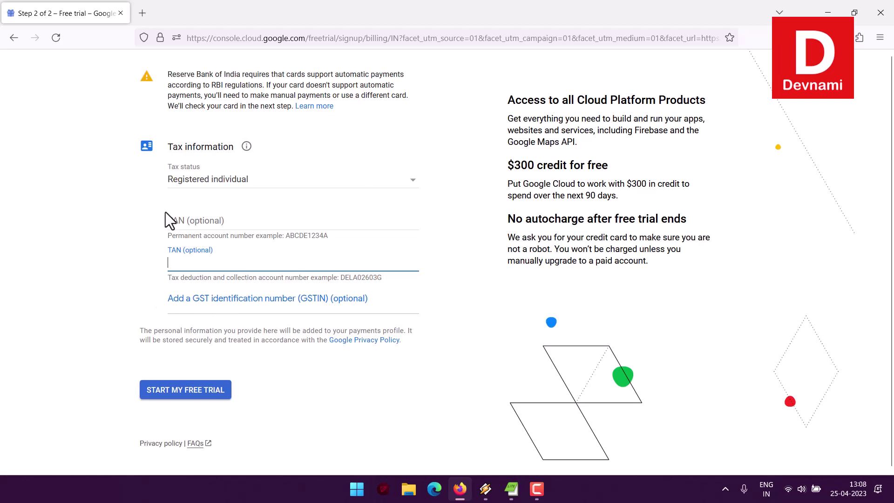
left_click(143, 220)
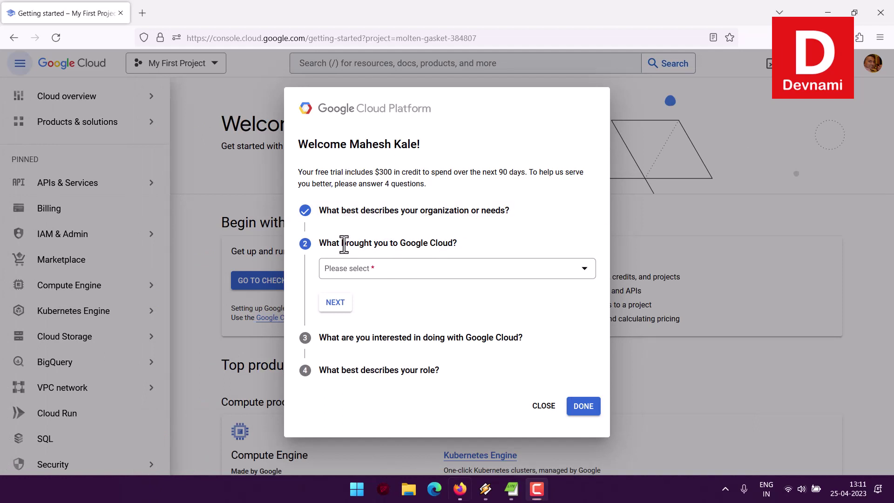
- Answer the goal question with 'Learn about specific products, services, APIs' and continue
left_click_drag(342, 243, 465, 247)
left_click(466, 246)
left_click(423, 270)
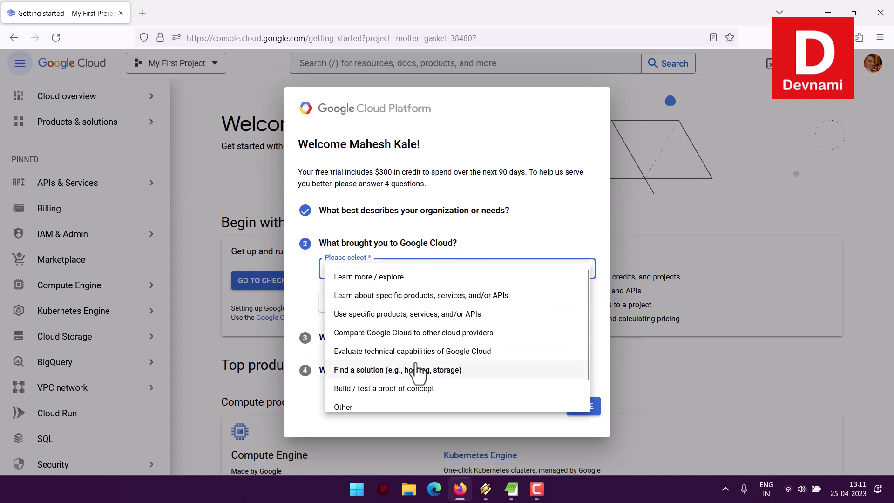
scroll(419, 372, "down", 1)
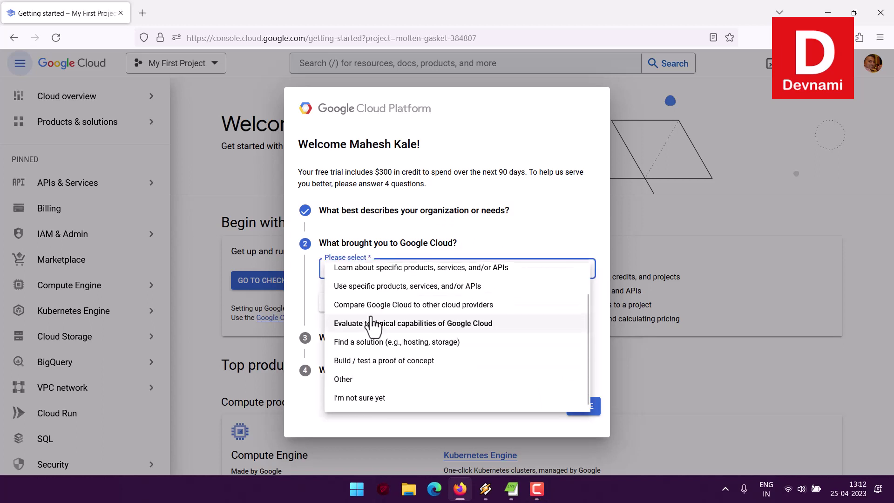
scroll(375, 293, "up", 1)
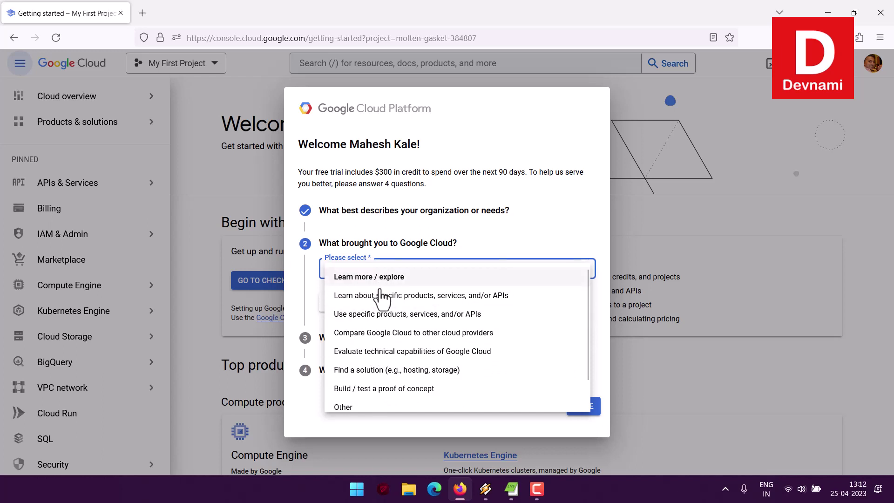
scroll(419, 333, "down", 1)
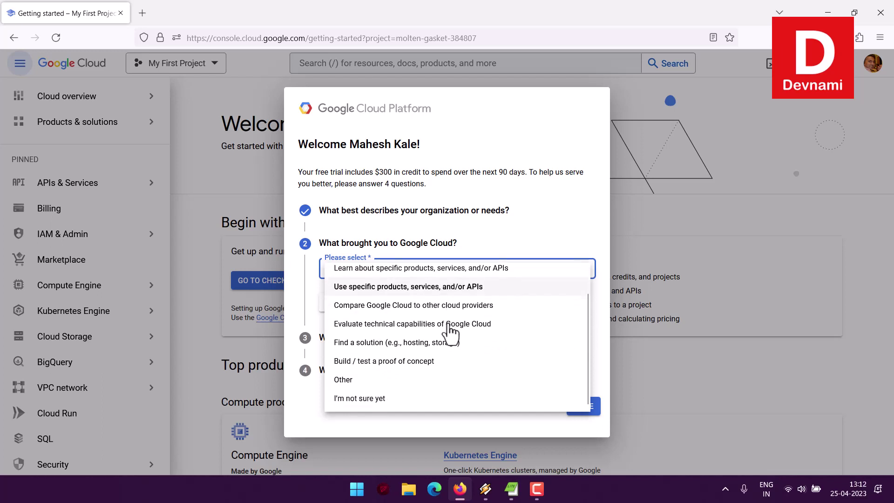
scroll(451, 333, "up", 1)
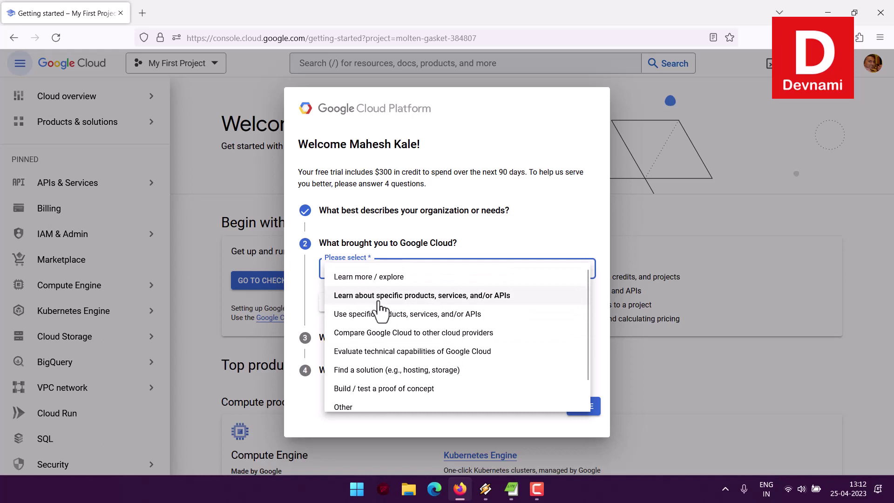
left_click(410, 298)
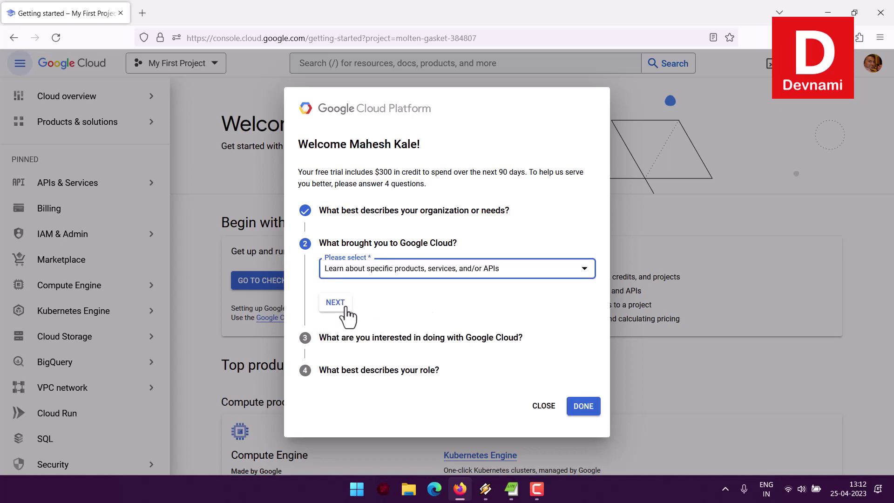
left_click(339, 304)
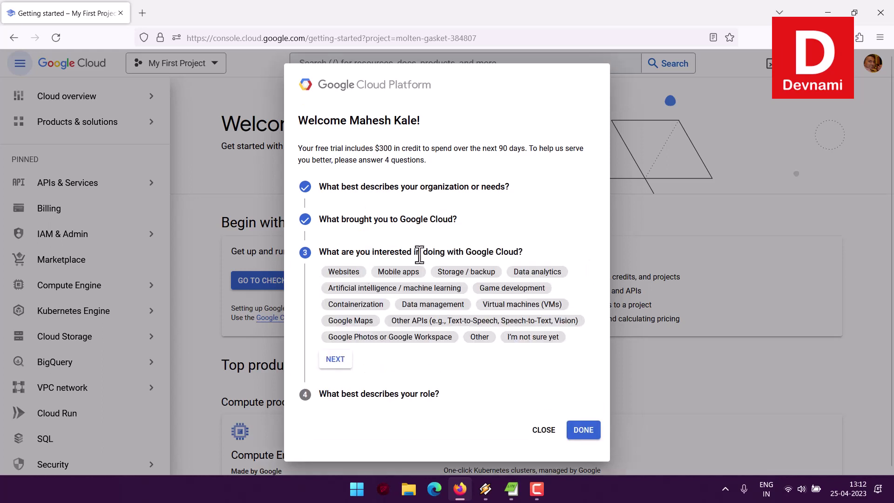
- Select interests VMs, Other APIs, Data management, Storage / backup and AI / machine learning
left_click_drag(399, 251, 544, 250)
left_click(545, 250)
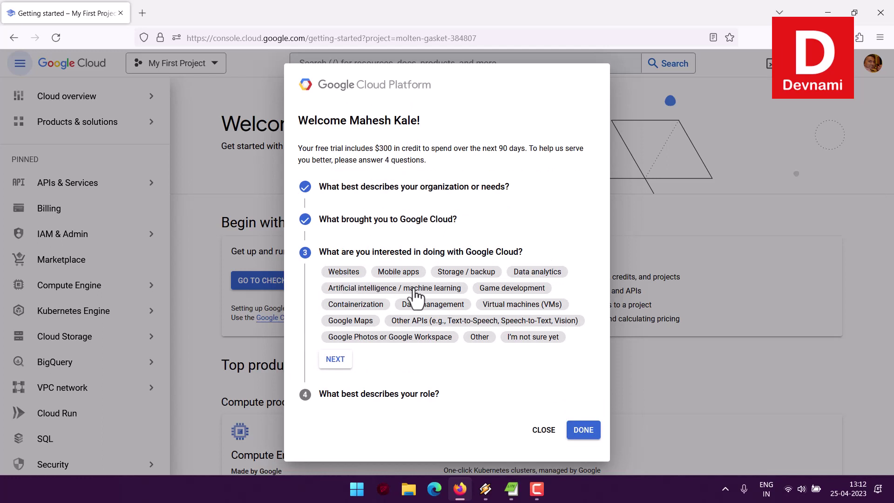
left_click(537, 307)
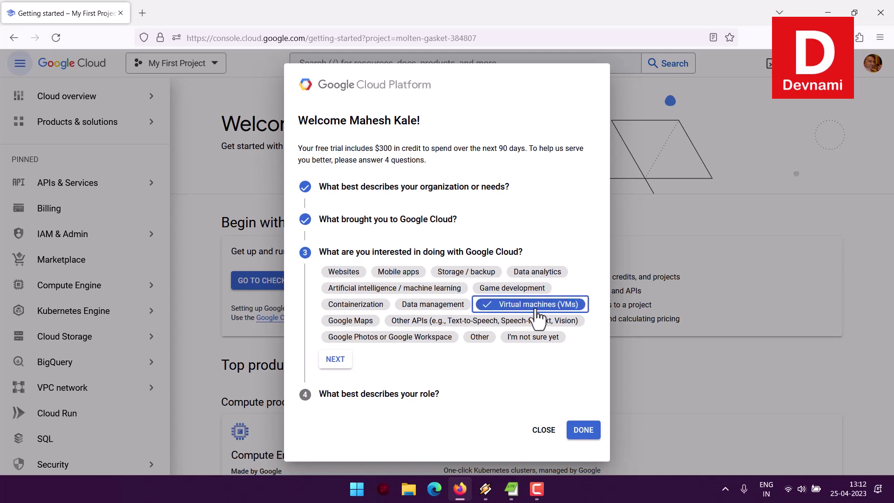
left_click(424, 322)
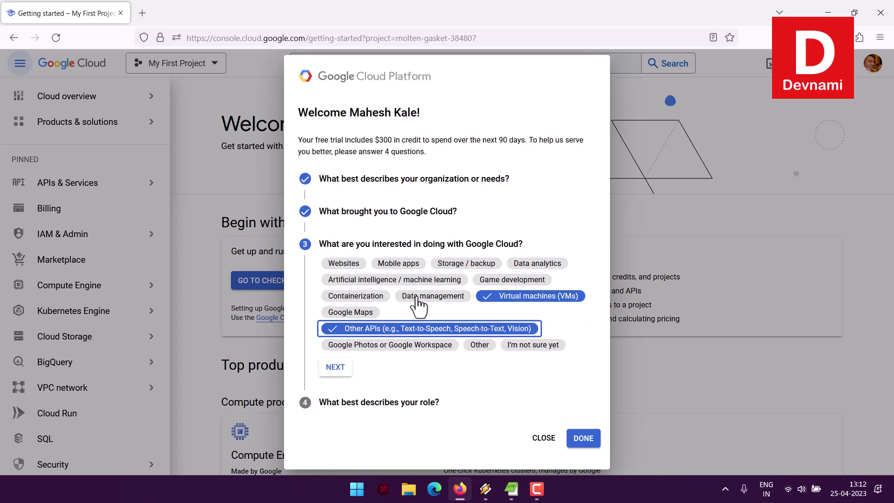
left_click(416, 297)
left_click(458, 270)
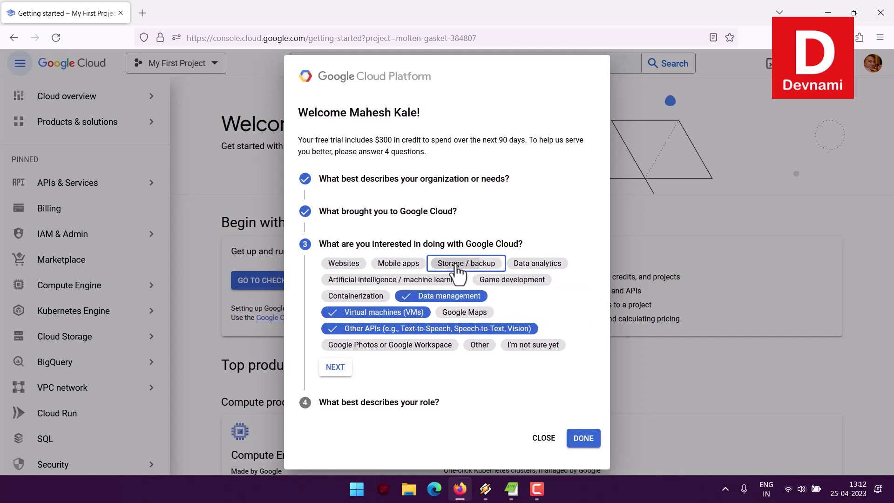
left_click(454, 280)
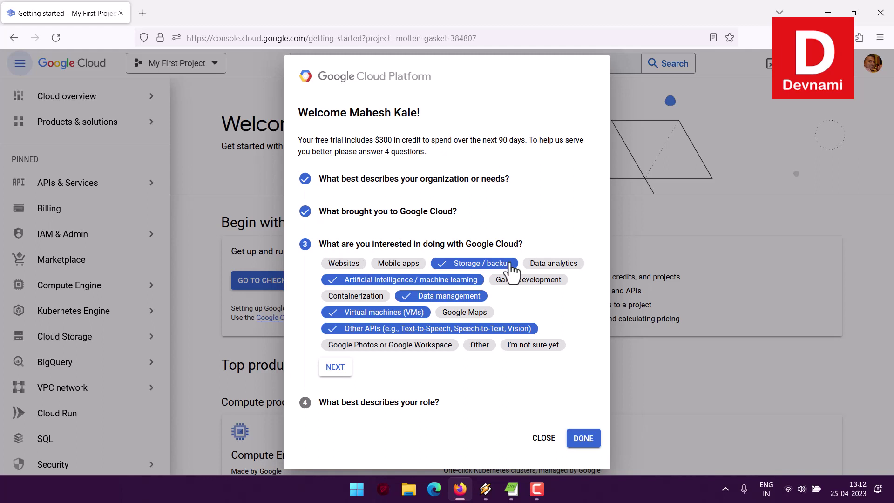
left_click(338, 368)
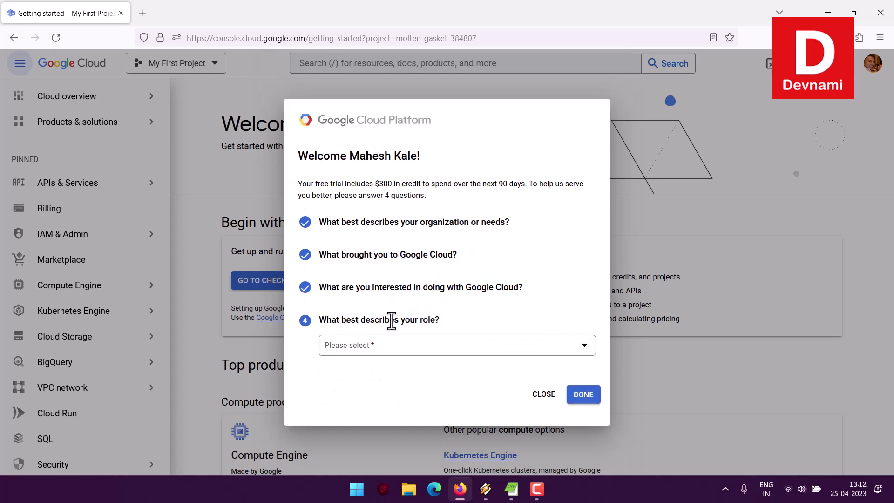
- Choose Engineer / Developer as the role and submit the survey with DONE
left_click(378, 348)
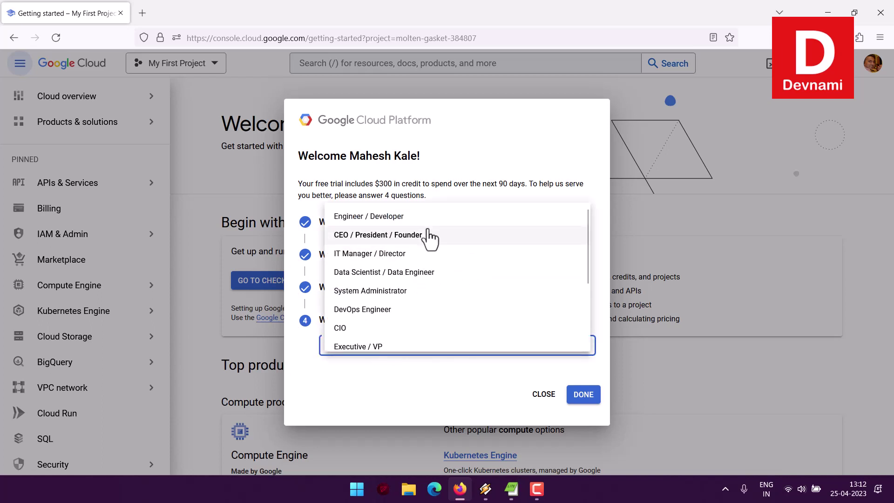
scroll(487, 319, "down", 5)
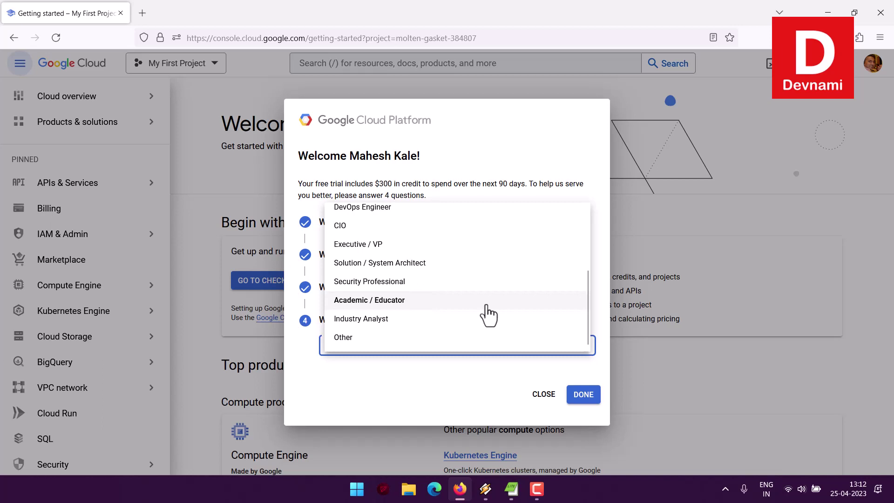
scroll(487, 314, "up", 5)
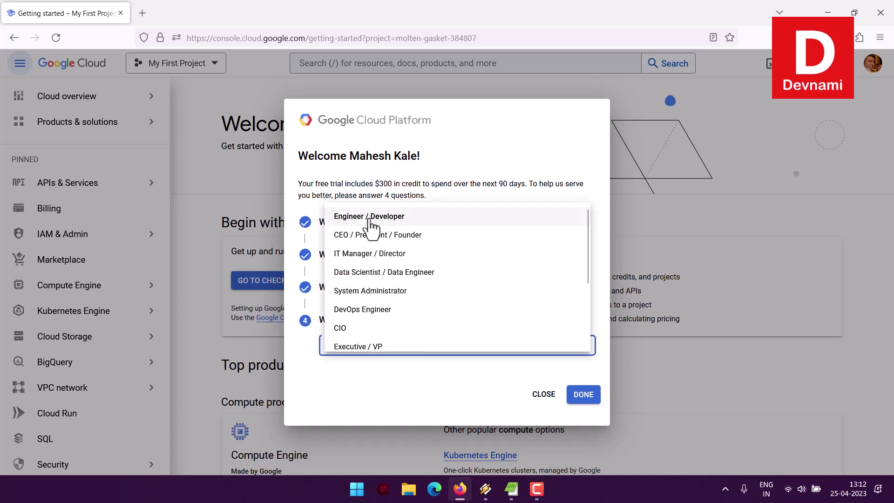
left_click(407, 219)
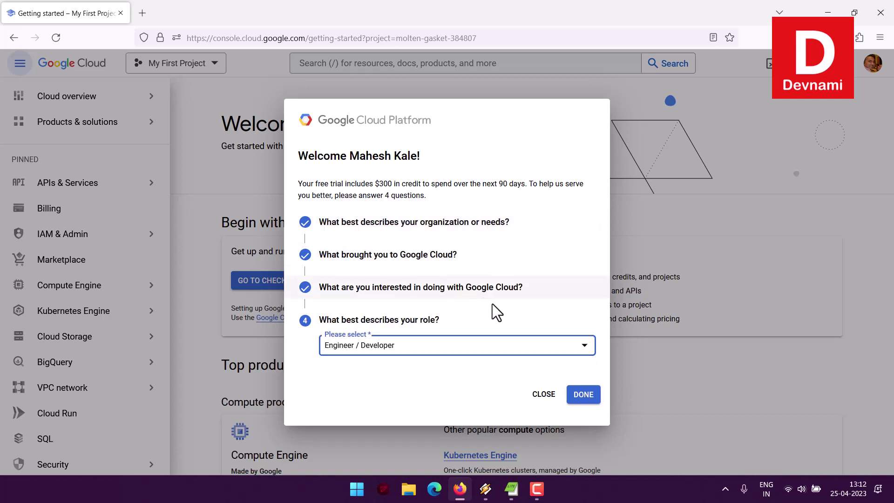
left_click(580, 397)
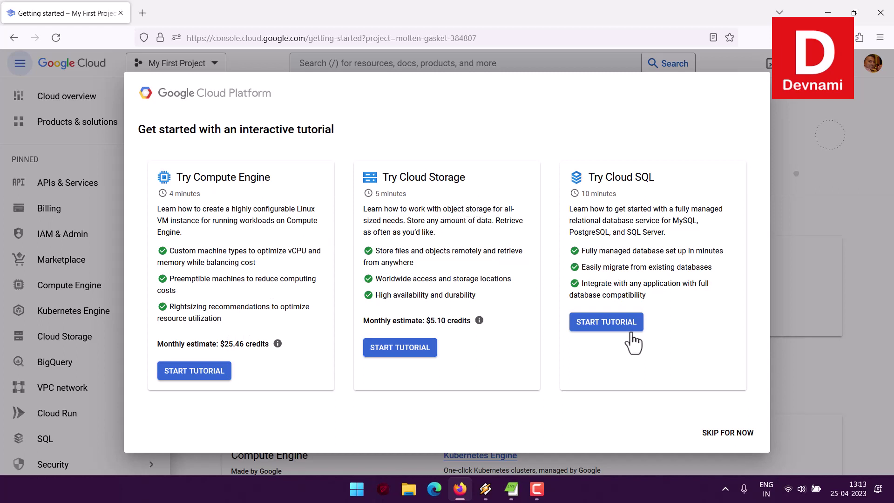
- Read the Cloud SQL tutorial description, then choose SKIP FOR NOW on the tutorial offer
left_click_drag(613, 177, 672, 175)
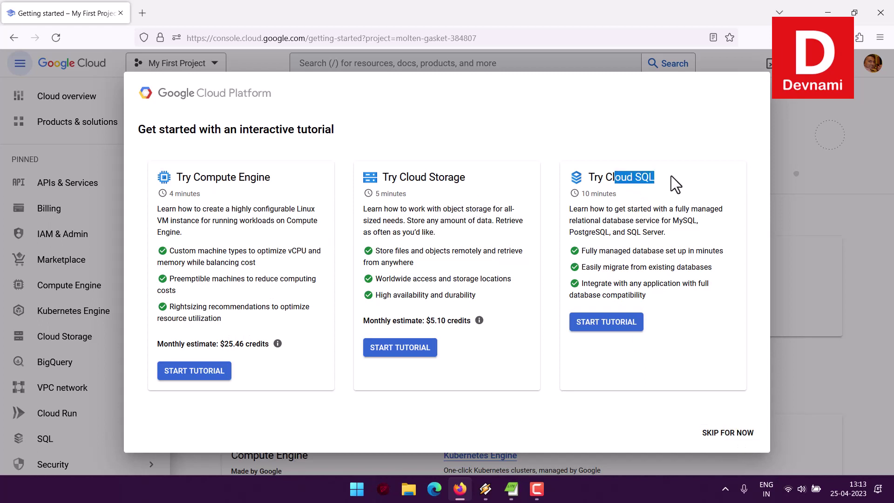
left_click(671, 175)
left_click_drag(576, 209, 689, 246)
left_click(689, 246)
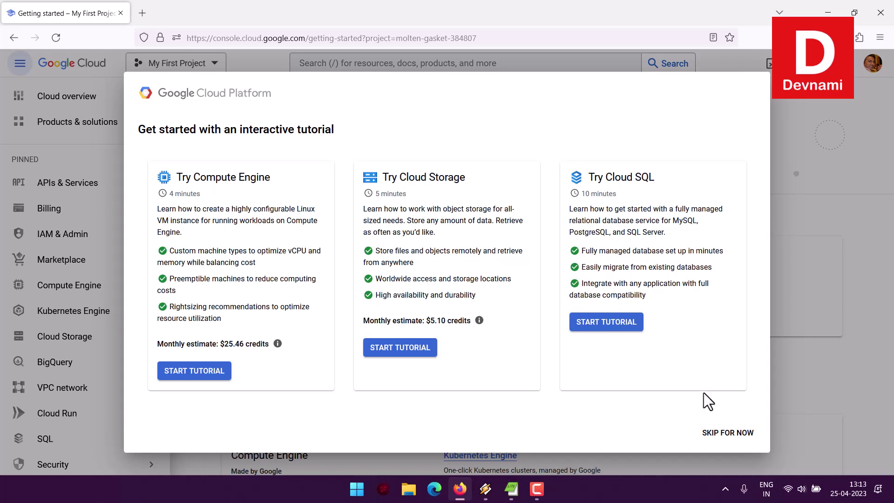
left_click(743, 429)
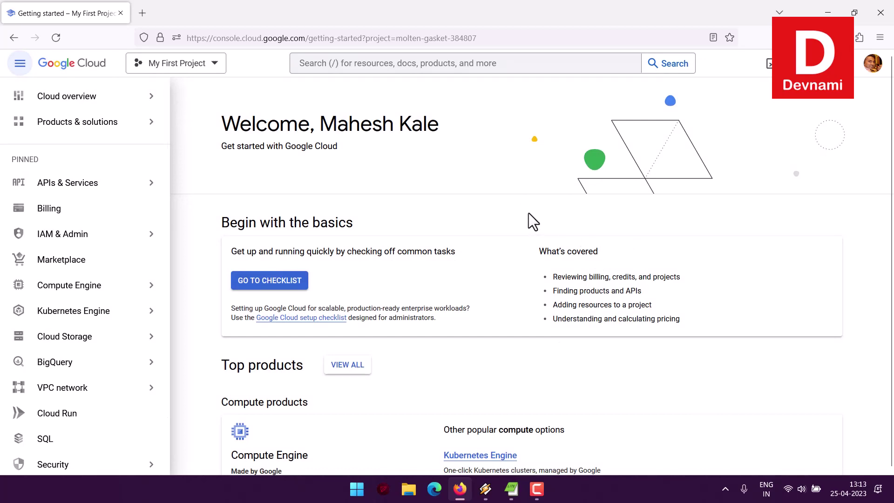
- Review the Begin with the basics section and open its GO TO CHECKLIST starter checklist
scroll(529, 213, "down", 5)
scroll(529, 213, "up", 5)
scroll(434, 197, "down", 2)
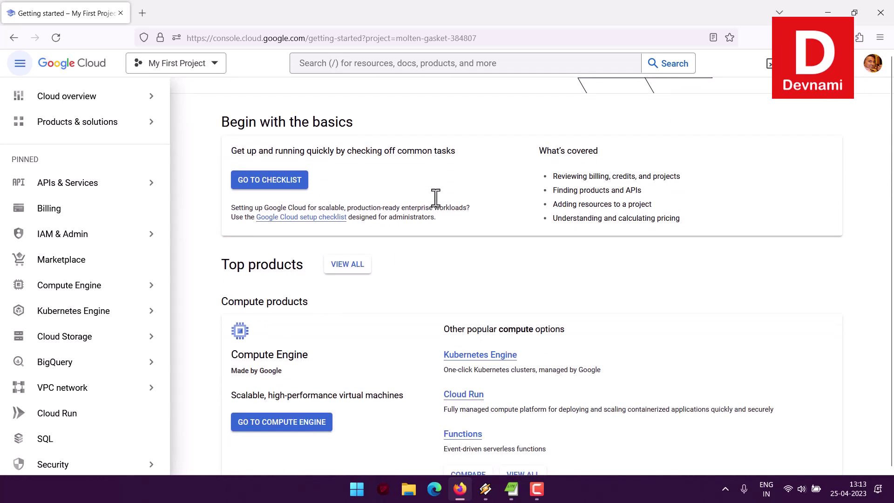
left_click_drag(222, 125, 334, 125)
left_click(359, 139)
left_click_drag(278, 153, 458, 151)
left_click(499, 156)
scroll(427, 216, "down", 2)
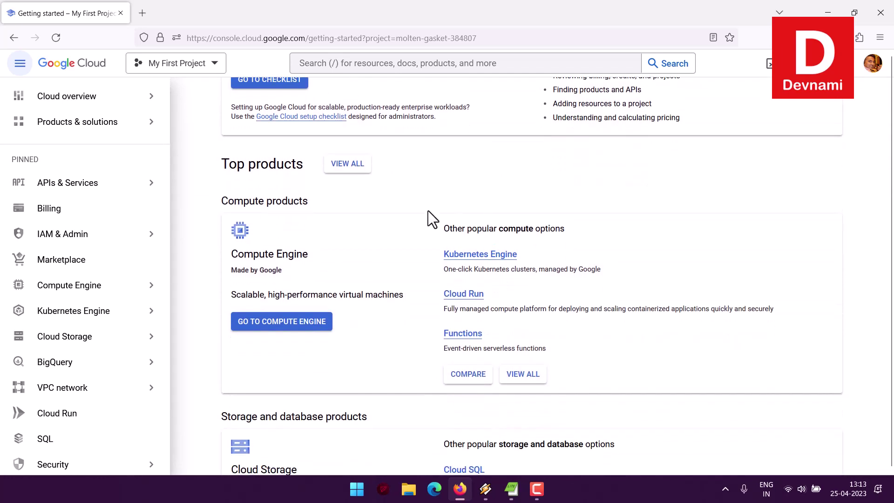
scroll(429, 243, "down", 6)
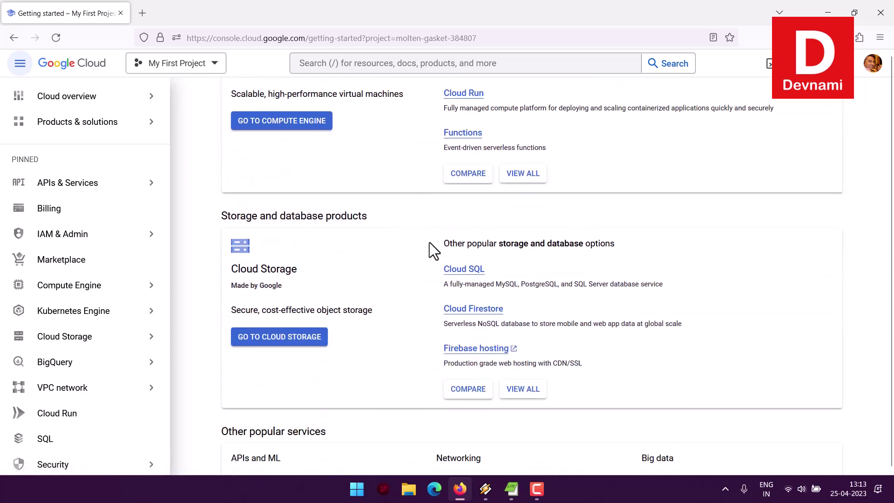
scroll(429, 243, "down", 10)
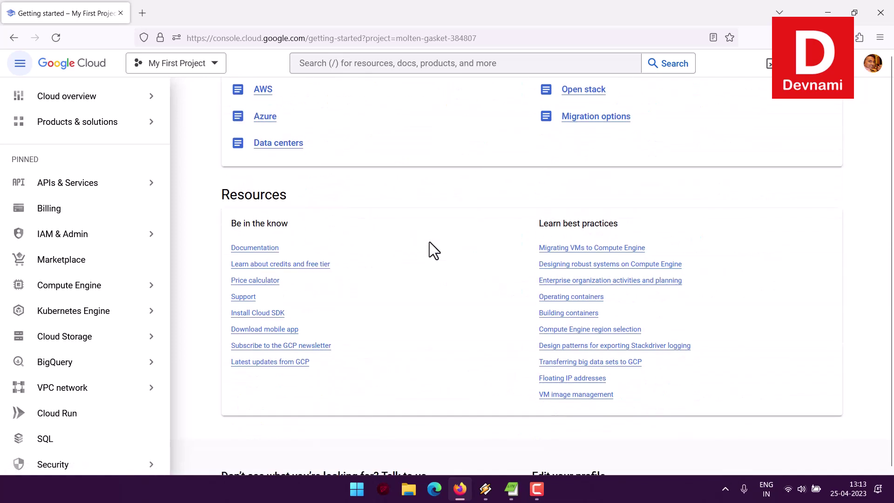
scroll(429, 241, "up", 18)
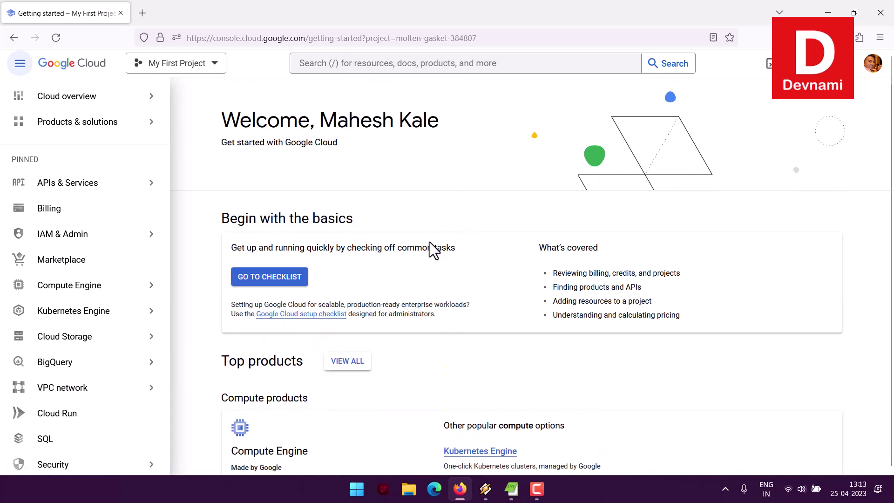
left_click(296, 281)
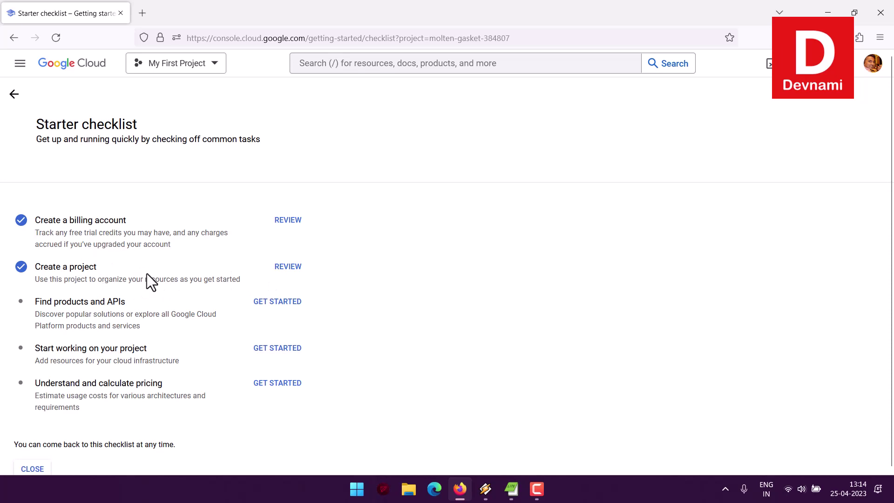
- Look over the Starter checklist tasks and open the completed Create a billing account step's review
left_click_drag(60, 303, 125, 304)
left_click(125, 304)
left_click_drag(56, 349, 157, 356)
left_click(158, 356)
left_click_drag(46, 383, 181, 381)
left_click(185, 379)
scroll(185, 379, "down", 1)
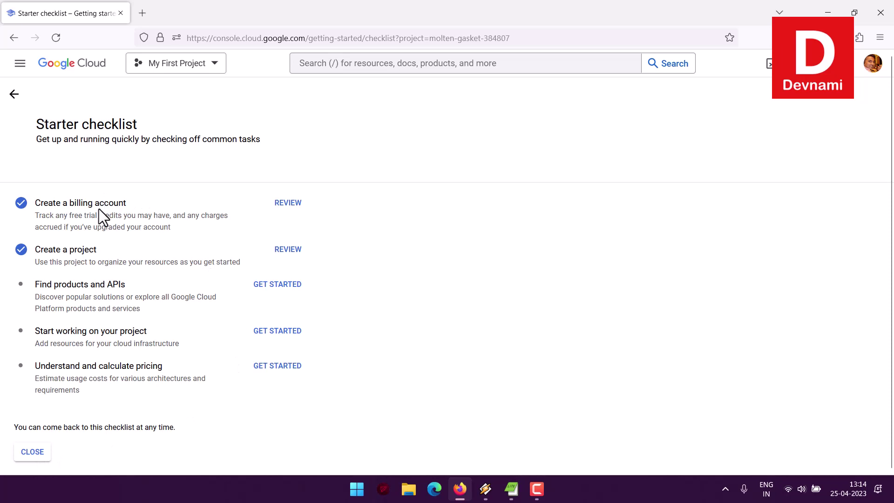
left_click_drag(70, 249, 102, 250)
left_click(293, 212)
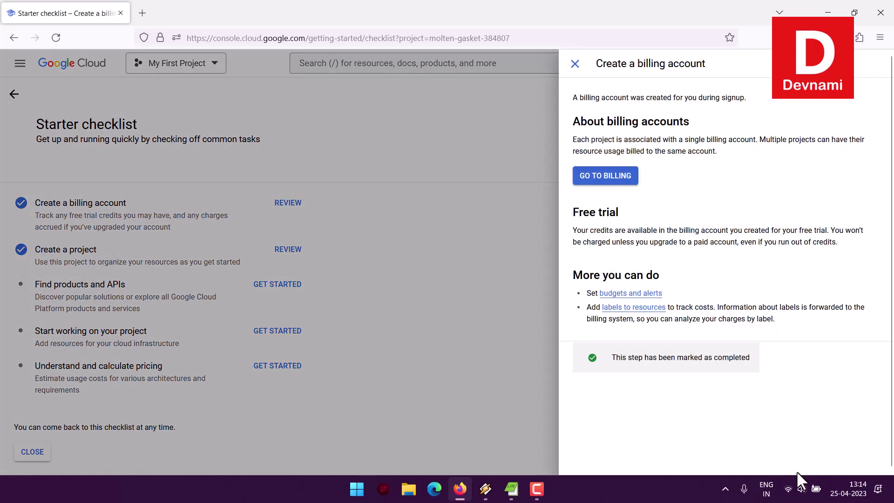
- Read the About billing accounts and free trial credit notes, then go to My Billing Account's overview
left_click_drag(593, 122, 716, 122)
left_click(717, 121)
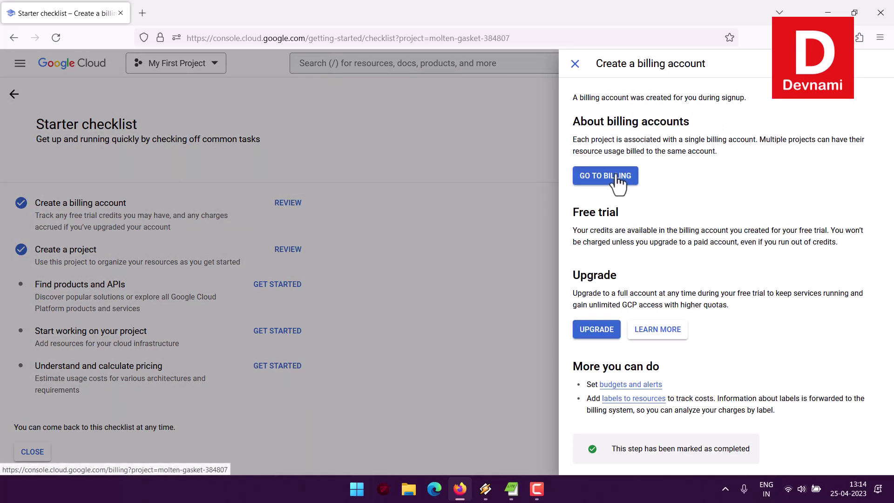
left_click_drag(588, 230, 644, 215)
left_click(801, 230)
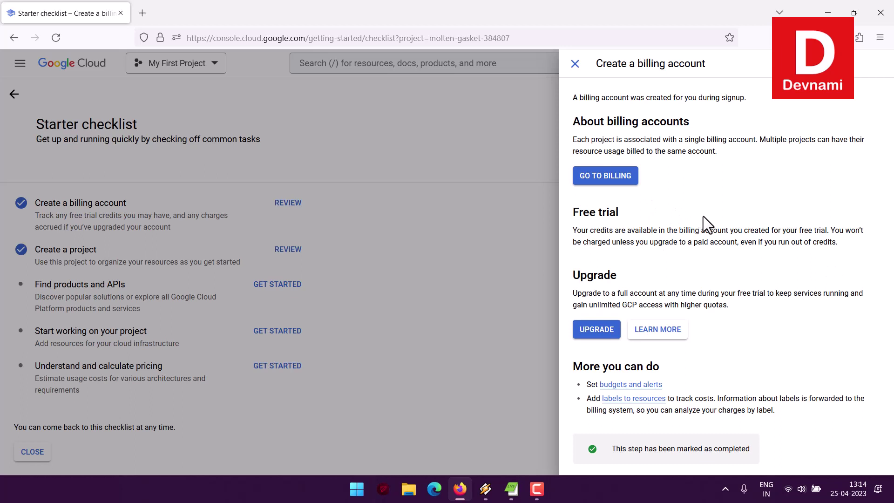
left_click(611, 179)
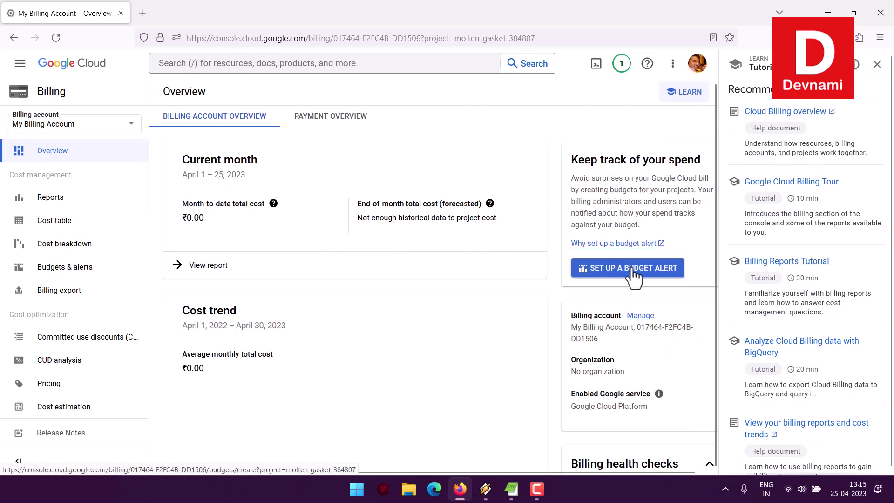
- Close the billing tutorials panel and scroll down to check the free trial end date
left_click(877, 65)
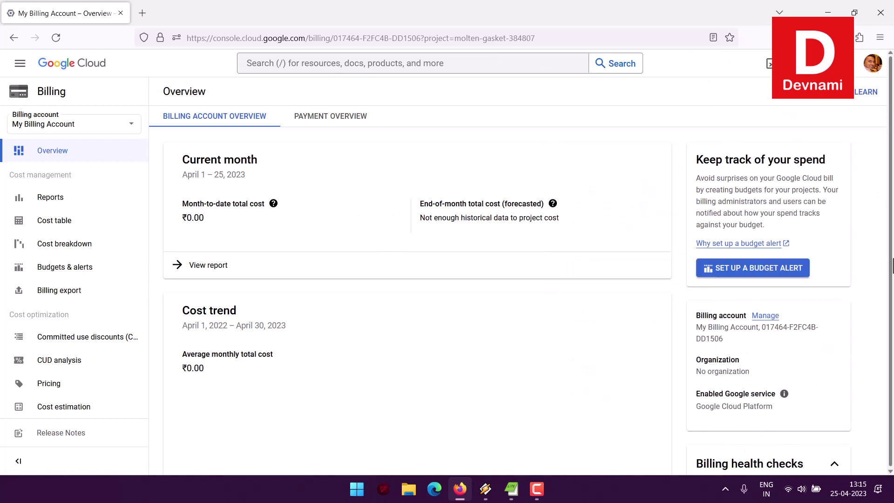
scroll(652, 279, "down", 3)
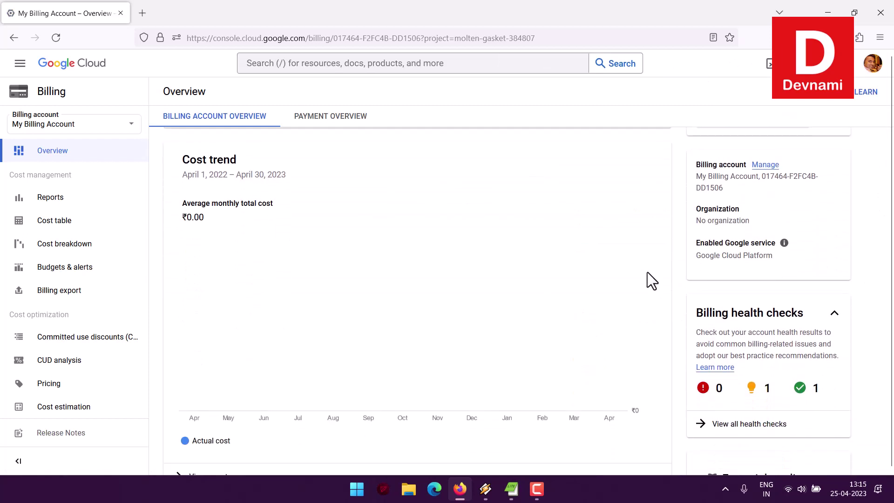
scroll(590, 284, "down", 5)
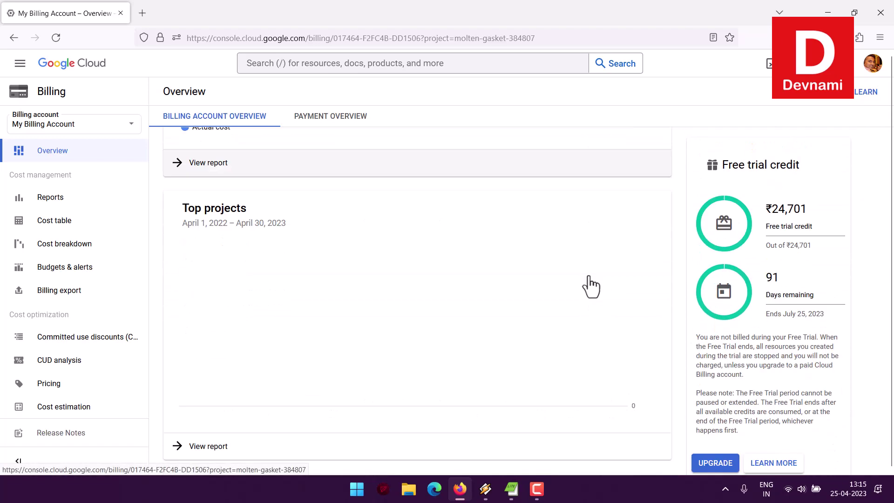
scroll(590, 284, "down", 2)
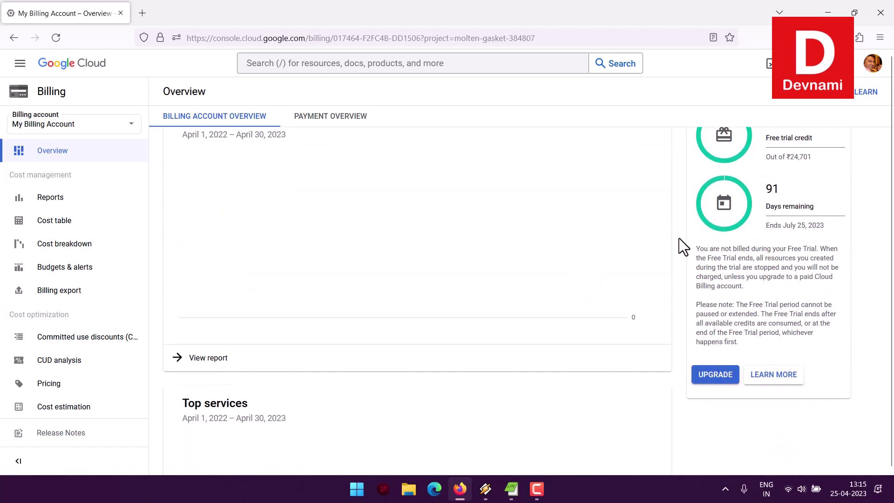
left_click_drag(786, 225, 828, 225)
left_click(842, 225)
- Scroll back through the Billing Overview costs and start setting up a budget alert
scroll(513, 238, "up", 1)
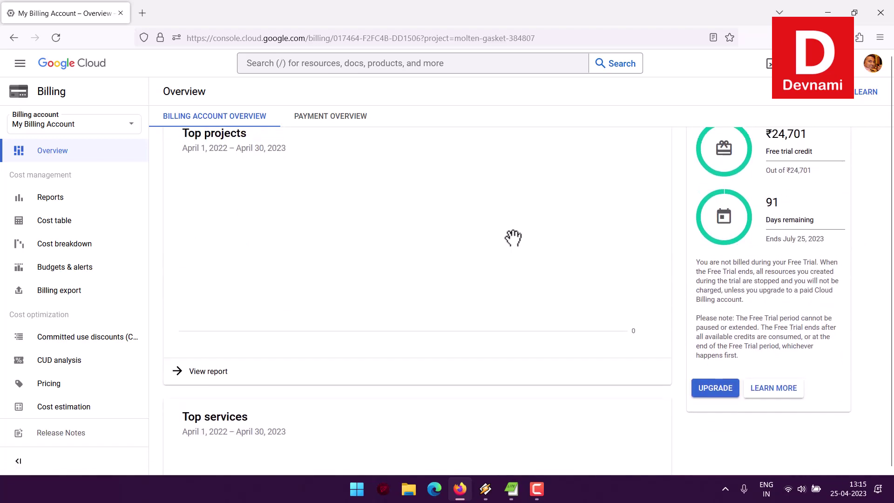
scroll(513, 238, "down", 3)
scroll(515, 236, "up", 8)
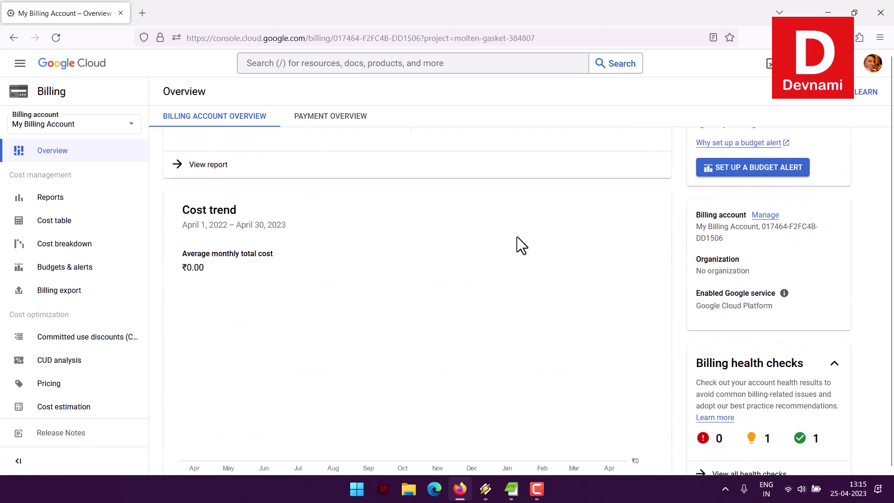
scroll(517, 238, "up", 2)
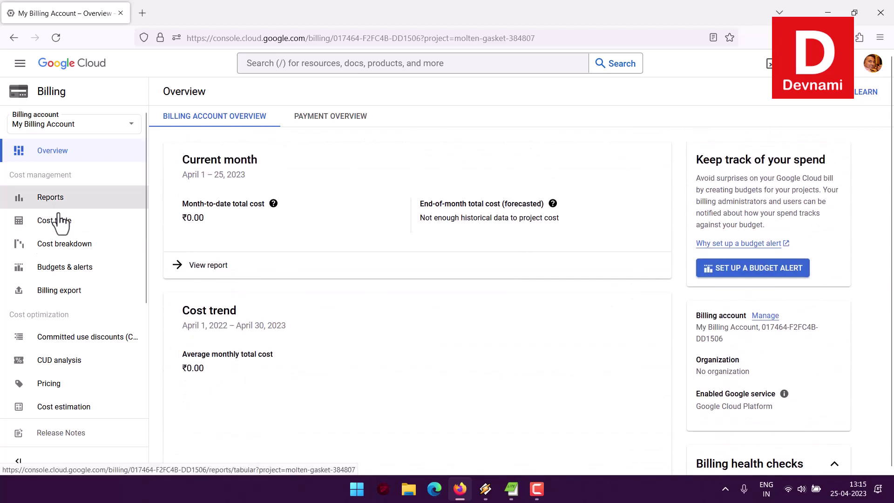
scroll(79, 222, "down", 3)
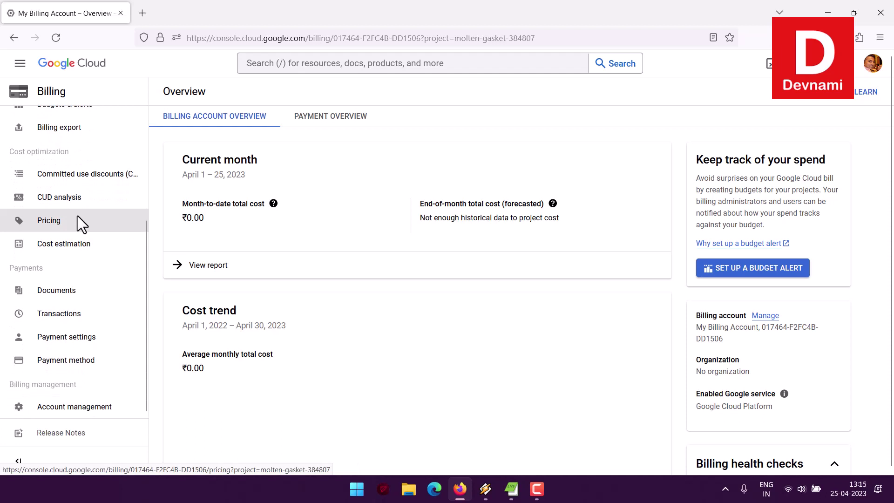
scroll(108, 247, "up", 3)
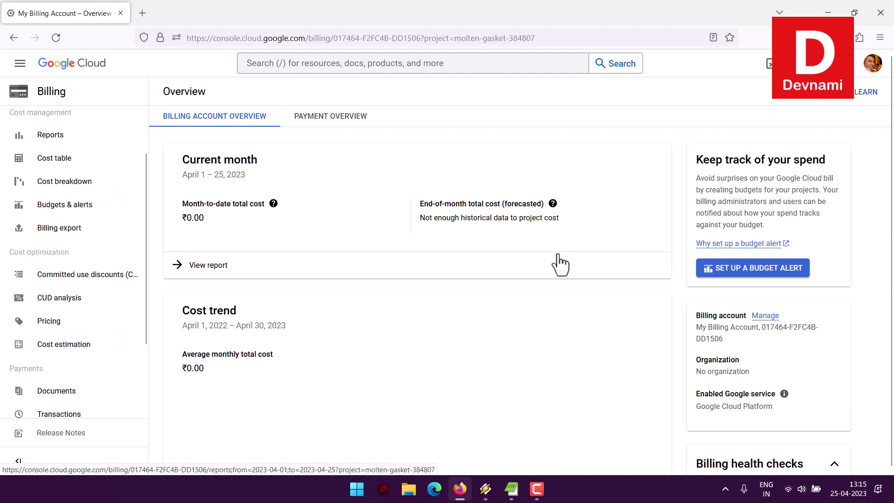
left_click(745, 272)
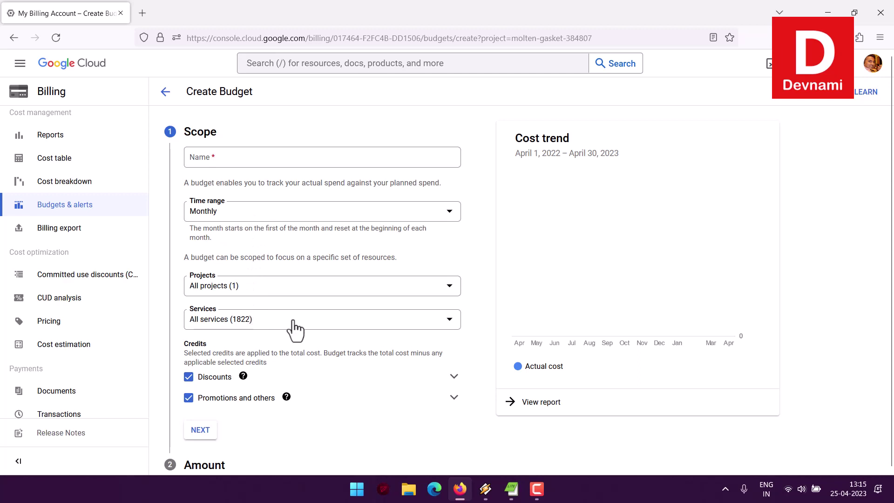
- Review the Create Budget form's Amount and Actions sections, then back out to Overview unsaved
scroll(212, 331, "down", 1)
scroll(350, 355, "down", 1)
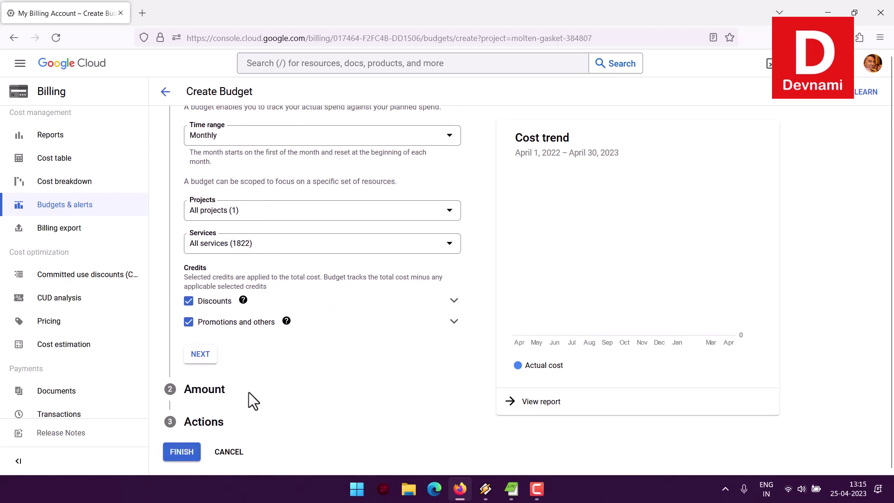
left_click_drag(192, 391, 236, 394)
left_click(235, 394)
left_click_drag(192, 423, 248, 425)
left_click(249, 421)
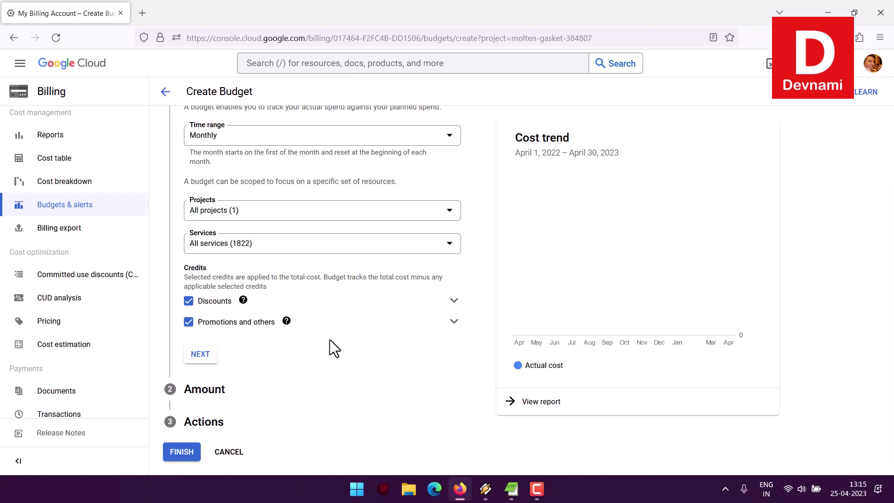
scroll(330, 340, "up", 2)
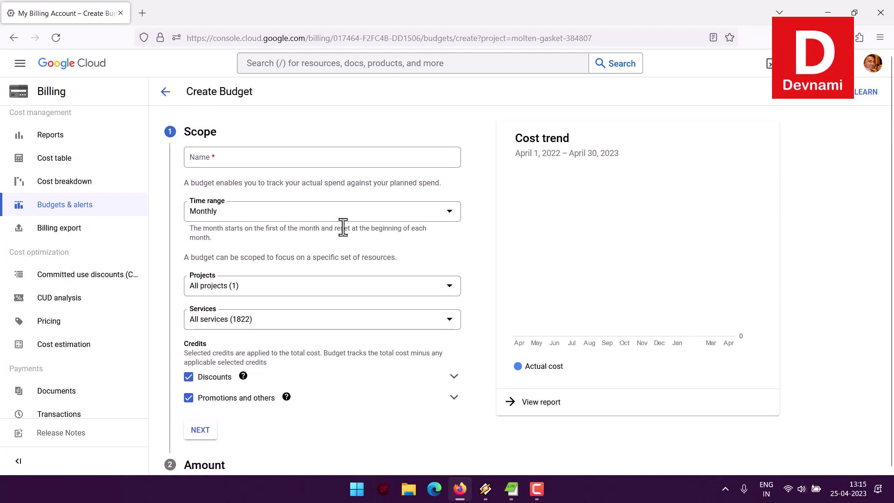
left_click(166, 92)
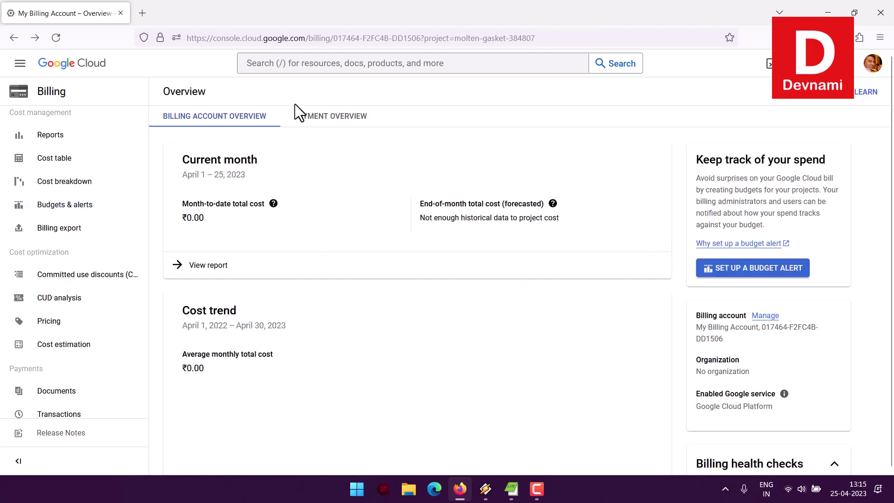
- Review the billing account's details, Organization and Enabled Google service information
scroll(591, 265, "down", 1)
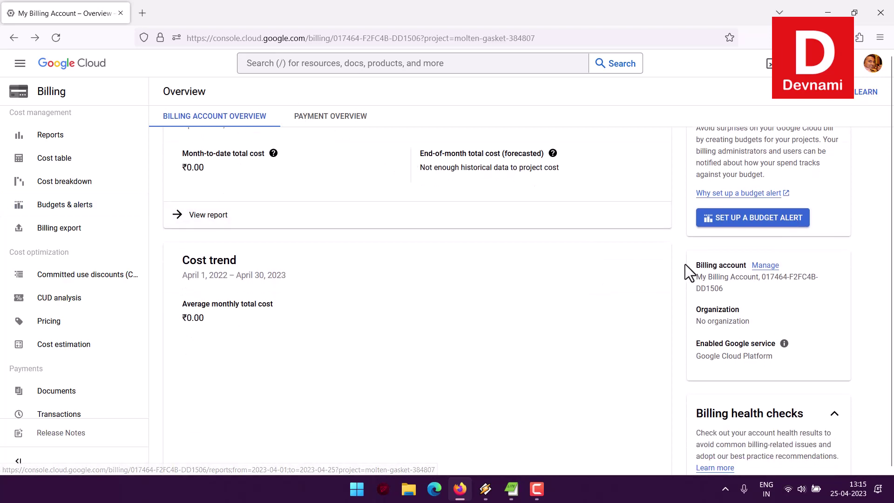
left_click_drag(685, 264, 731, 294)
left_click(732, 294)
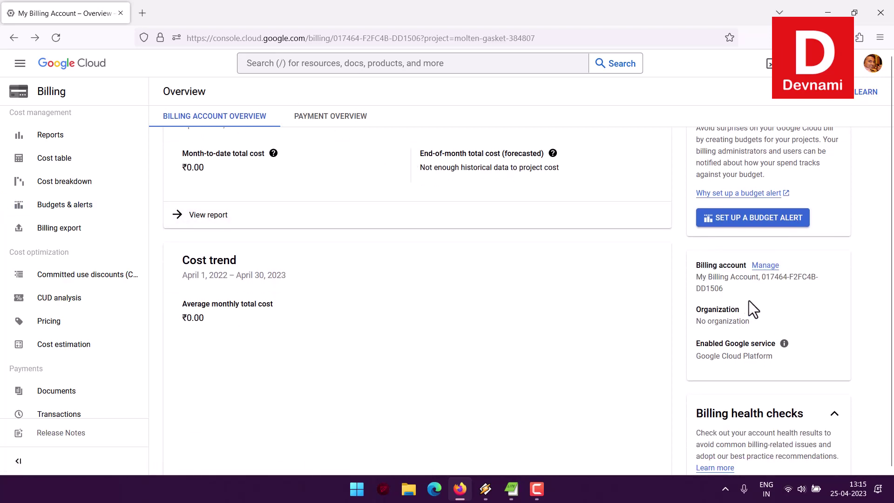
triple_click(743, 280)
left_click(703, 313)
left_click_drag(703, 313, 759, 326)
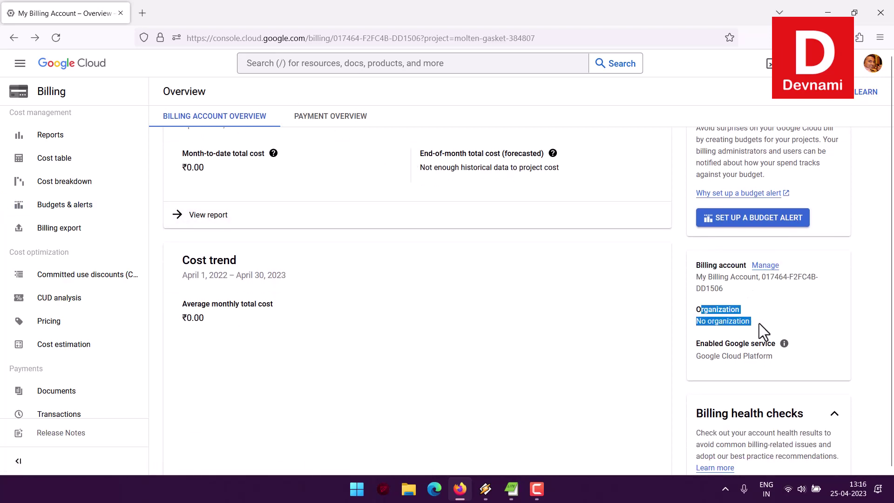
left_click_drag(697, 341, 774, 359)
left_click(789, 368)
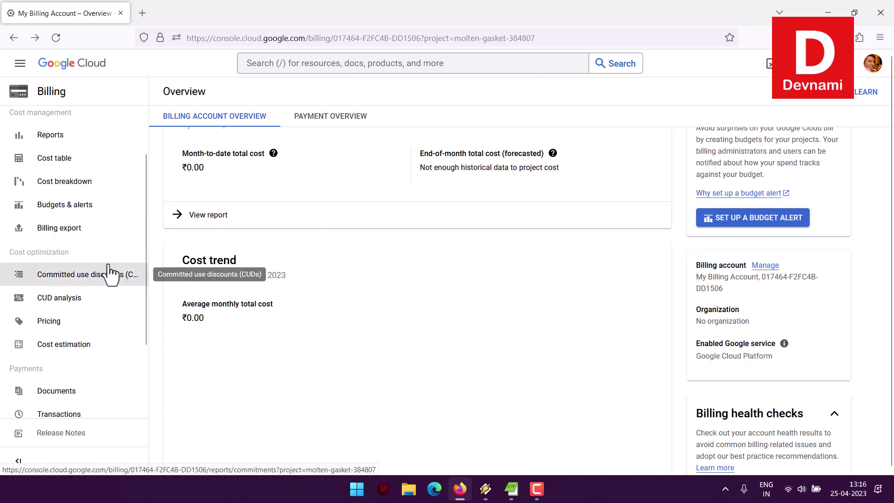
- Open the billing payment page, dismiss the menu tour tip, and check the billing account list
scroll(111, 274, "down", 3)
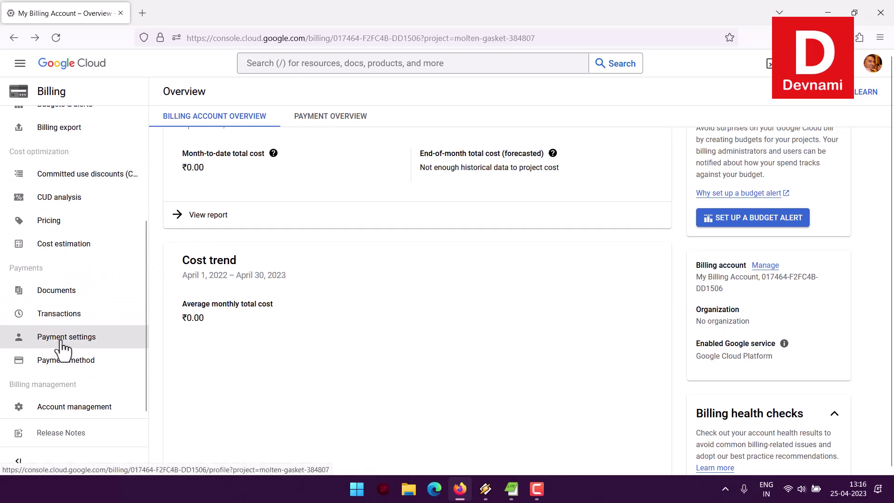
left_click(151, 345)
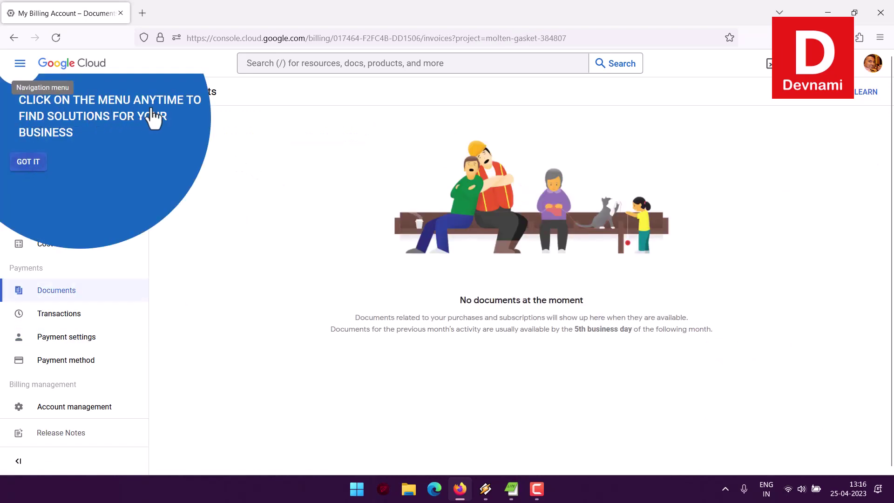
left_click(28, 164)
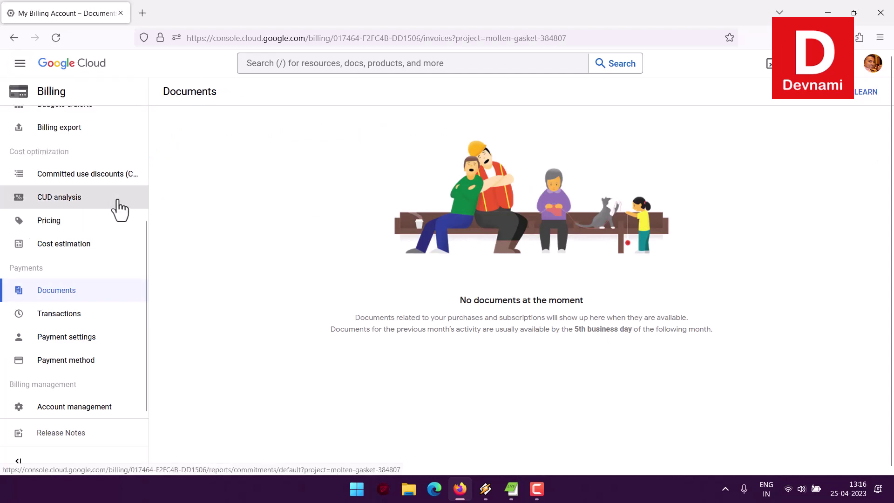
scroll(123, 209, "up", 5)
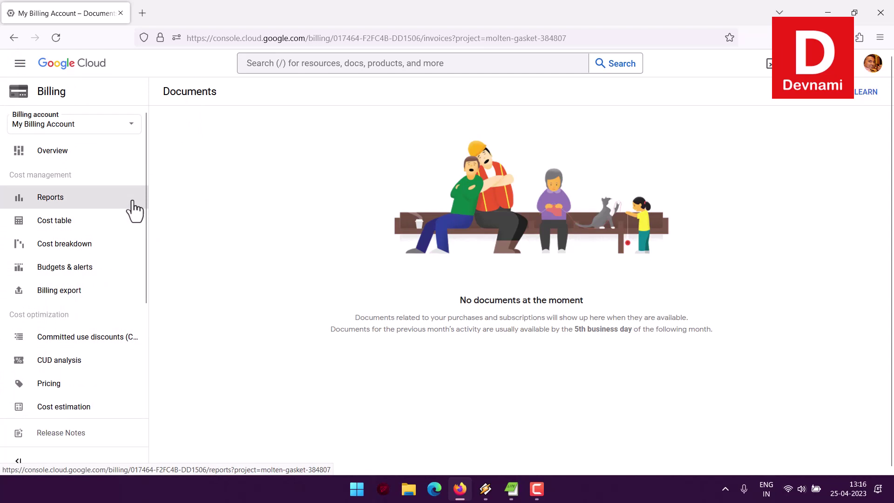
left_click(47, 123)
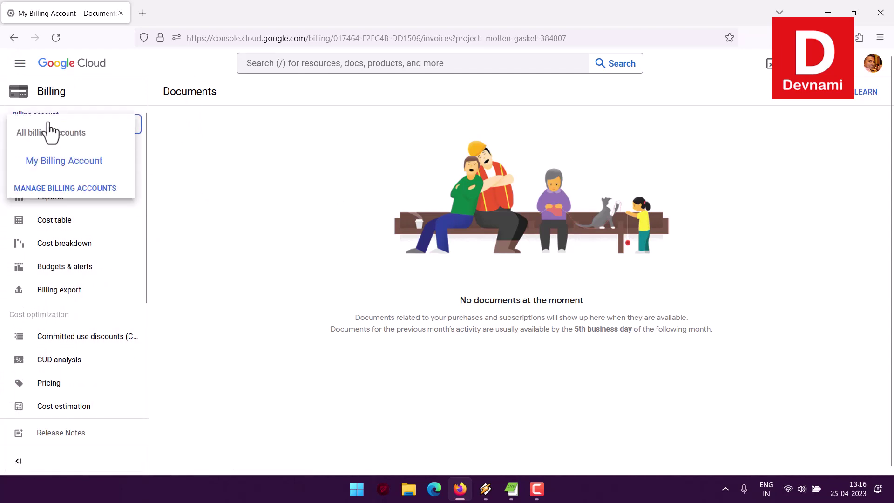
left_click(176, 143)
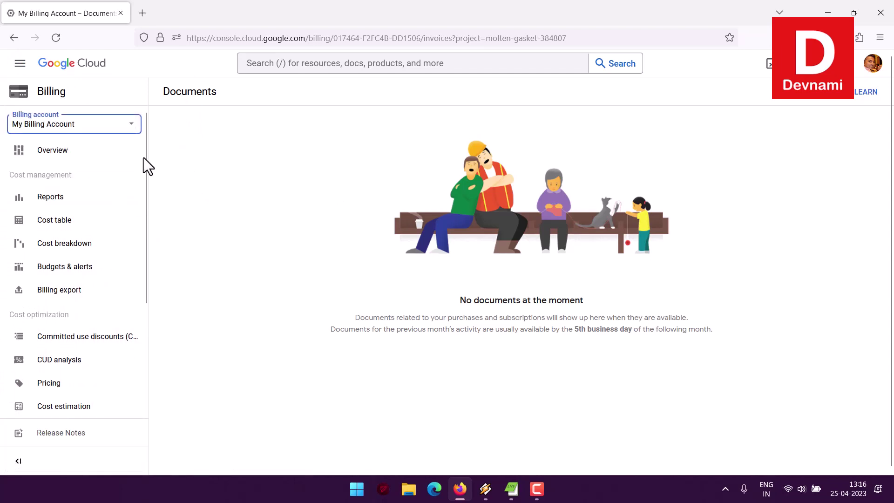
left_click(19, 67)
mouse_move(88, 112)
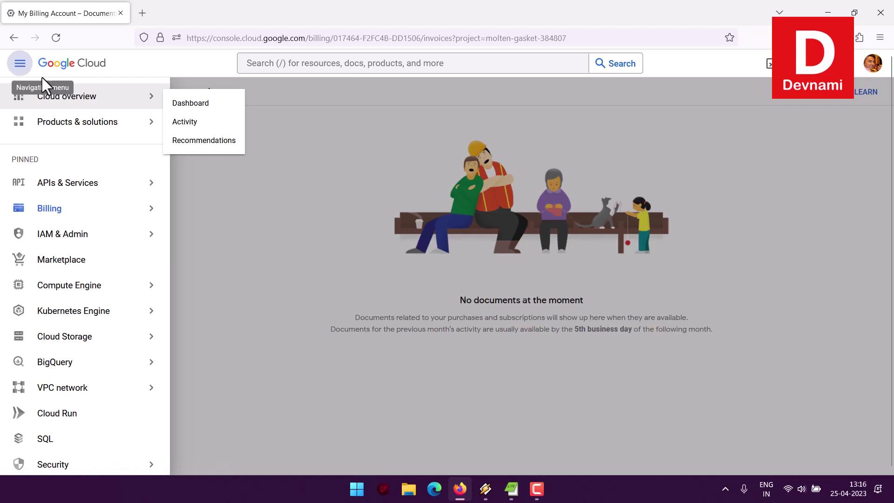
- Go to My First Project's Dashboard via Cloud overview, collapse the menu, and scroll its cards
left_click(195, 105)
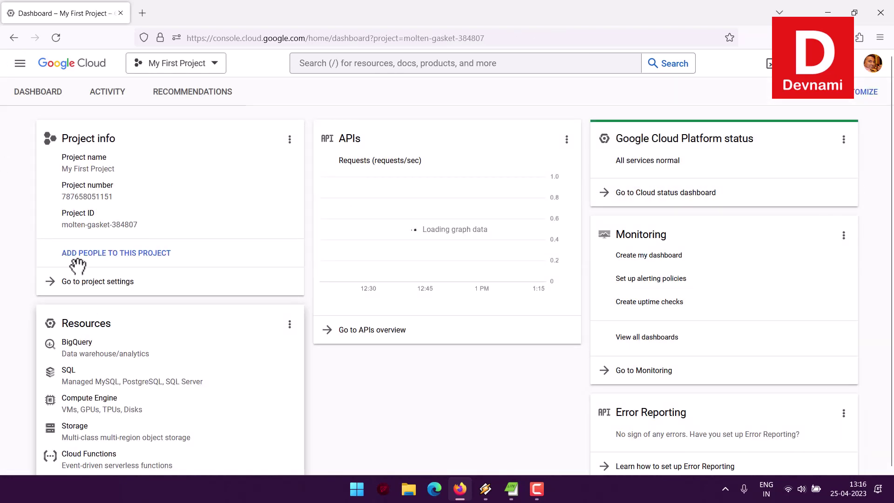
mouse_move(10, 249)
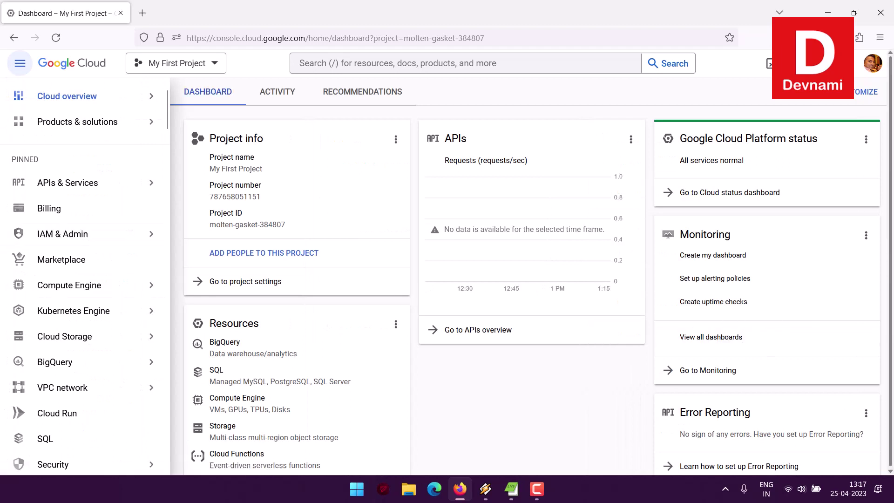
mouse_move(84, 233)
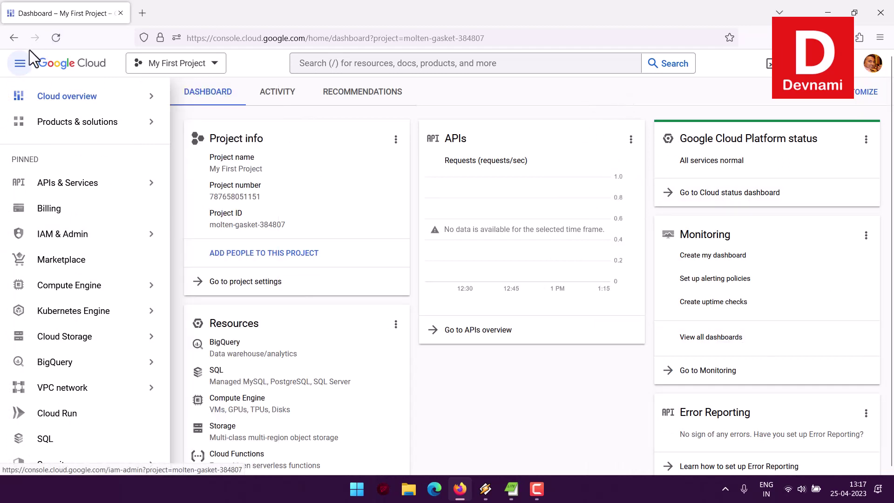
left_click(20, 63)
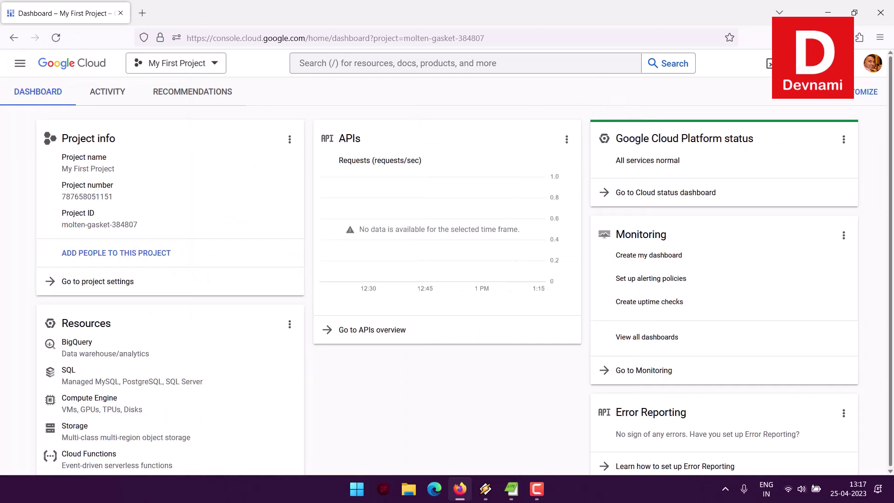
scroll(460, 431, "down", 10)
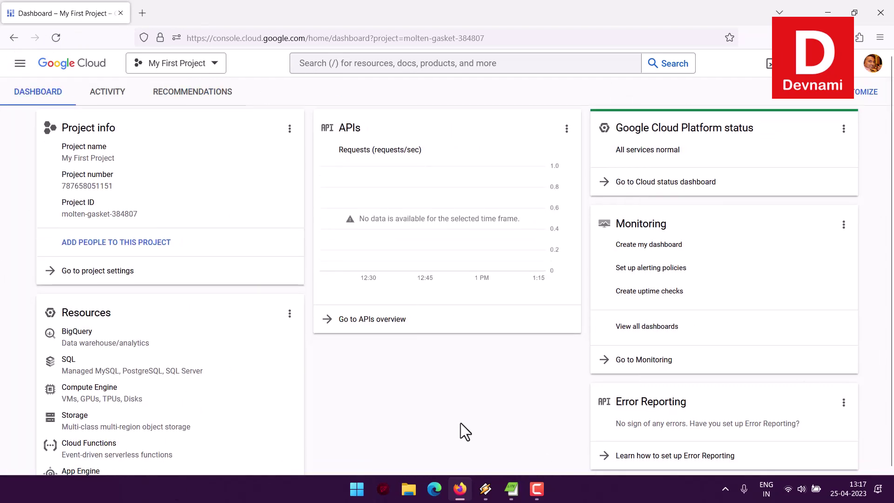
scroll(452, 403, "up", 10)
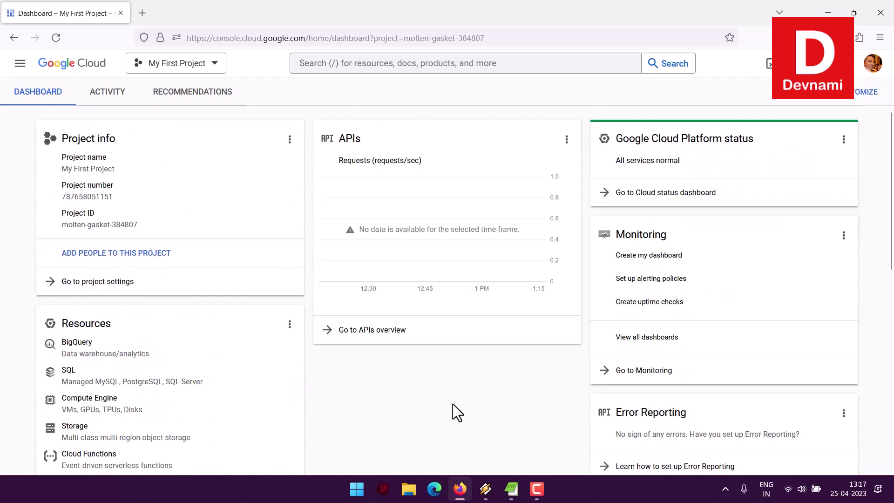
- Customize the dashboard, toggling off the Getting Started, News and Documentation cards
left_click(738, 93)
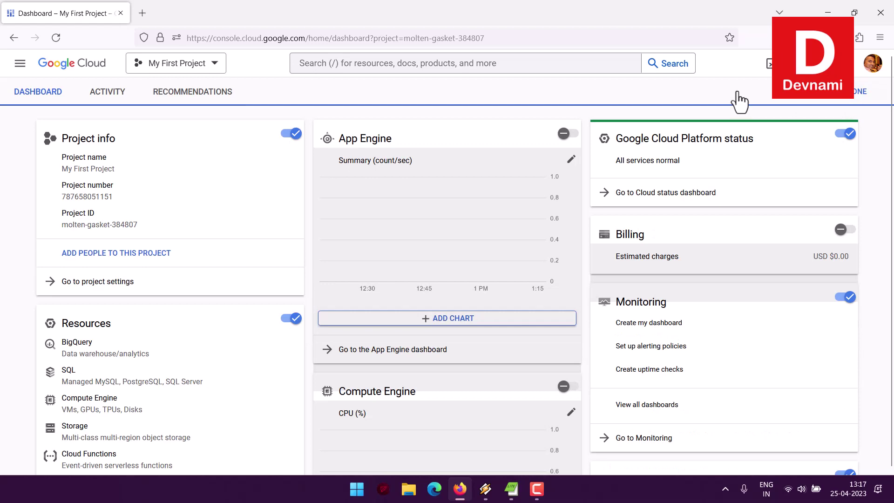
scroll(888, 249, "down", 7)
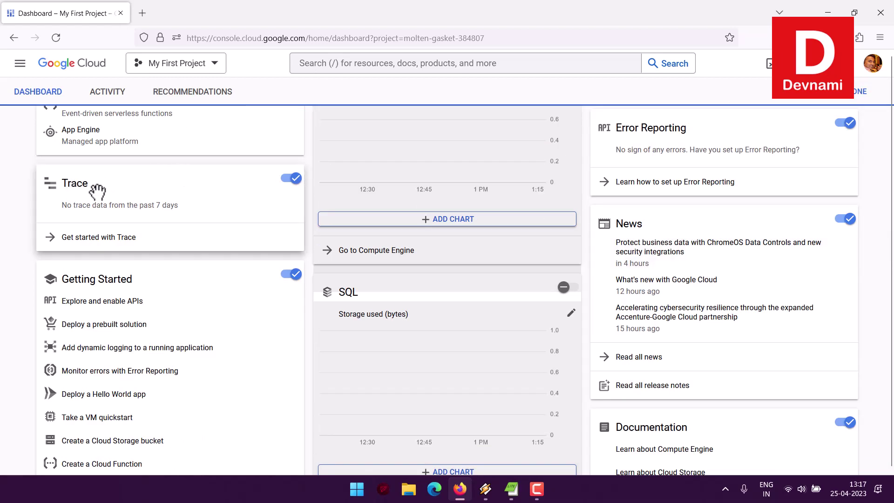
left_click(287, 278)
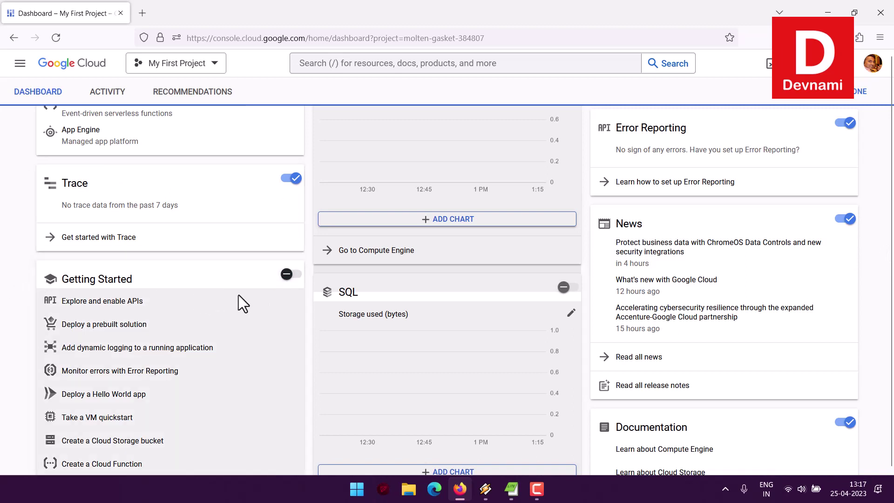
scroll(26, 287, "down", 2)
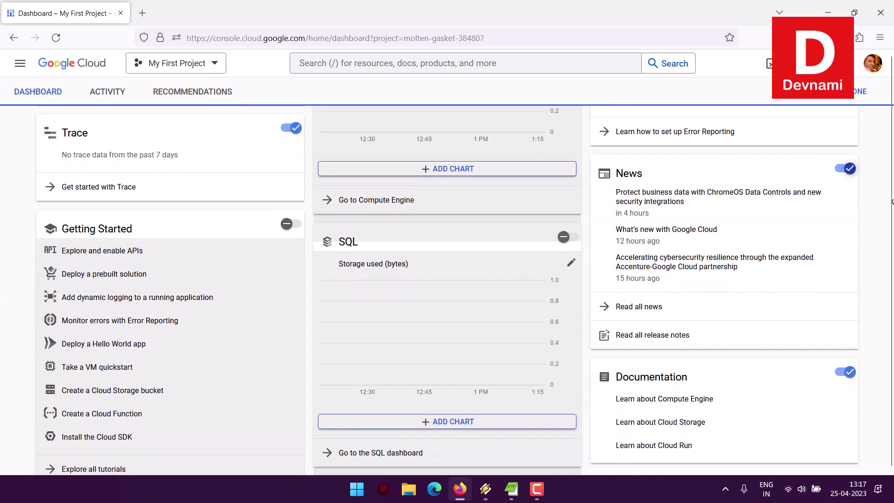
left_click(846, 168)
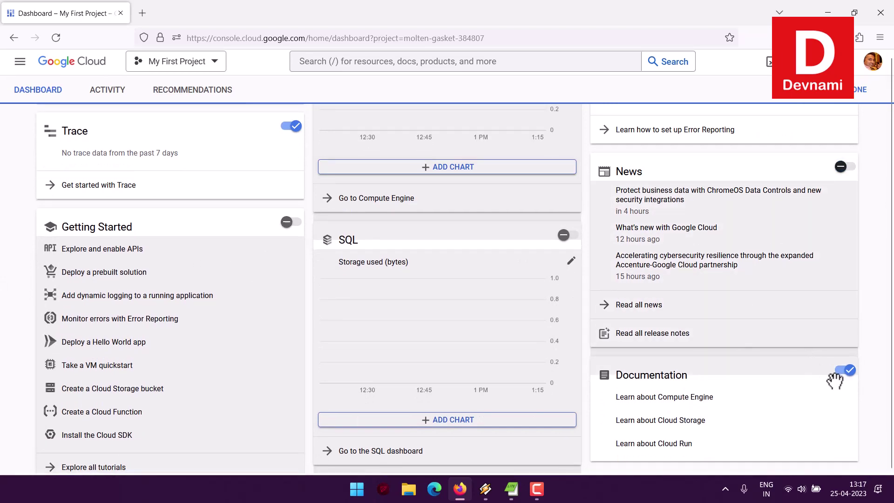
left_click(836, 375)
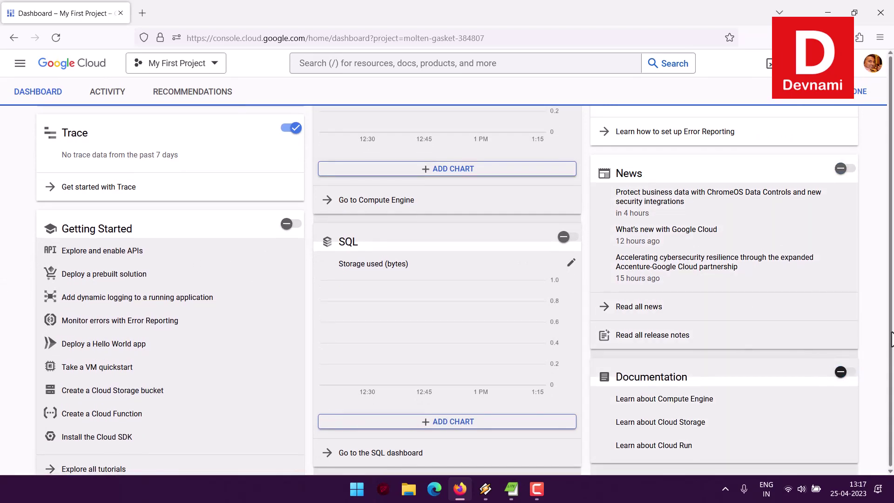
scroll(764, 260, "up", 10)
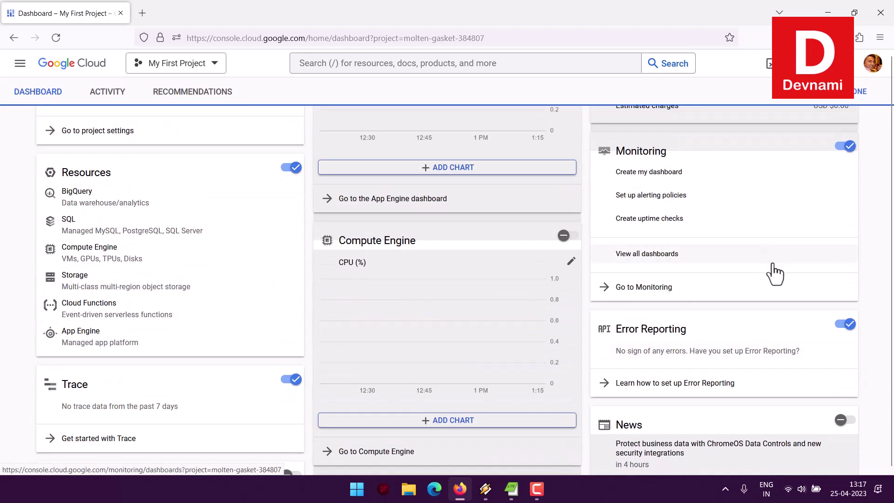
scroll(784, 274, "up", 6)
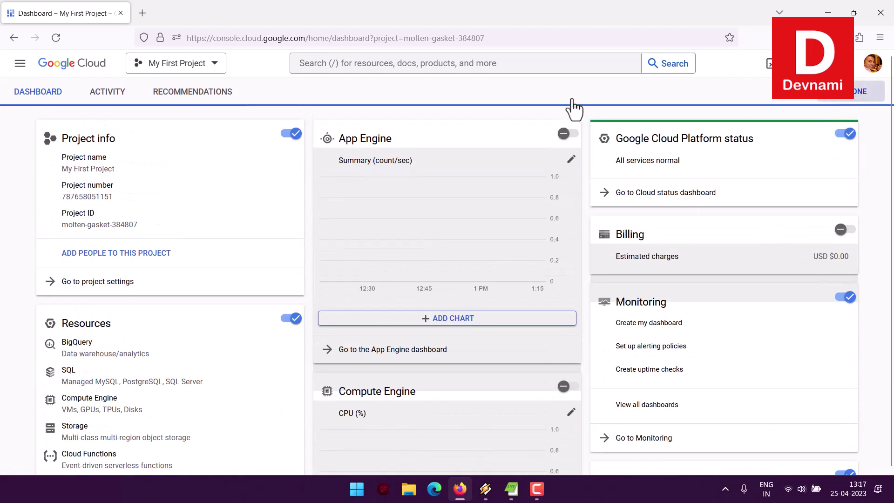
scroll(26, 242, "down", 6)
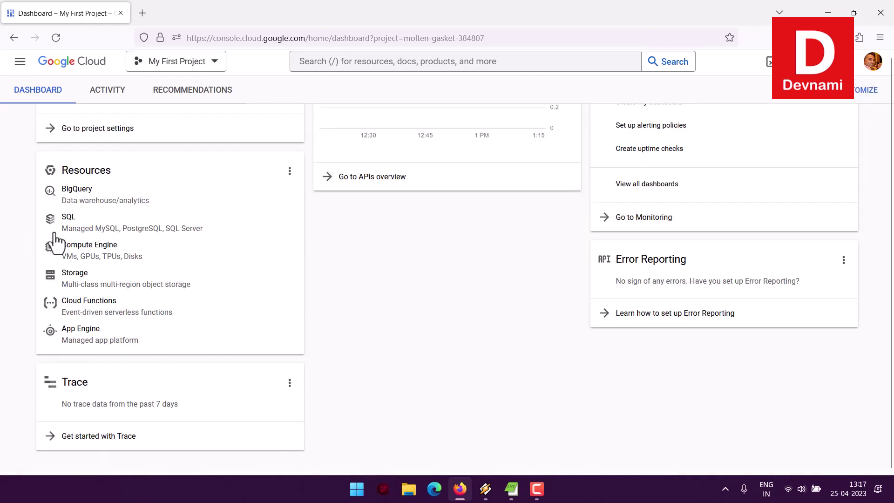
scroll(525, 304, "up", 6)
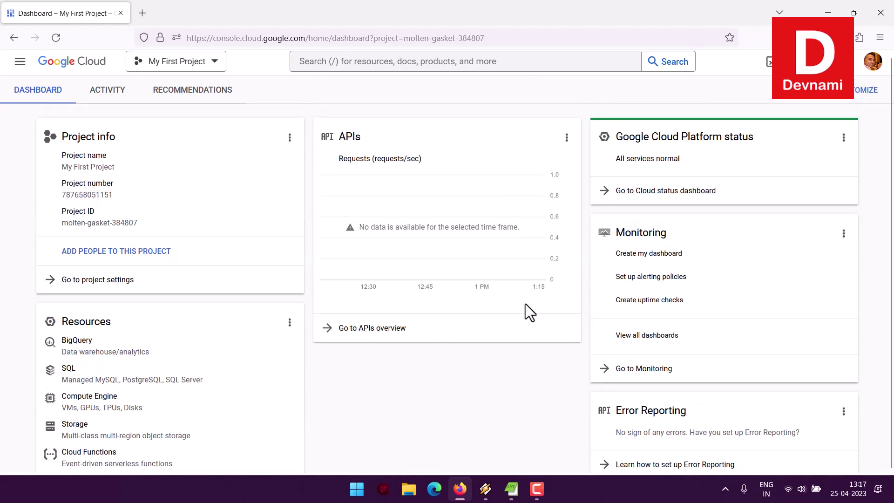
left_click(183, 91)
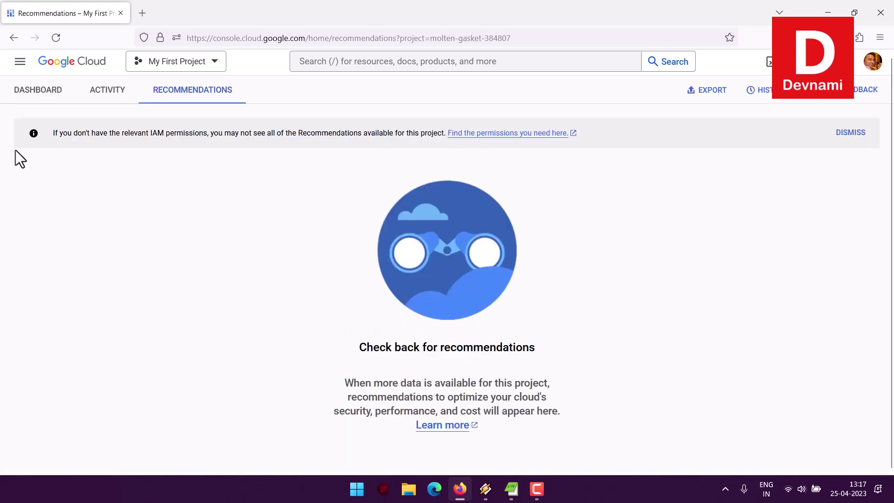
left_click_drag(355, 377, 532, 346)
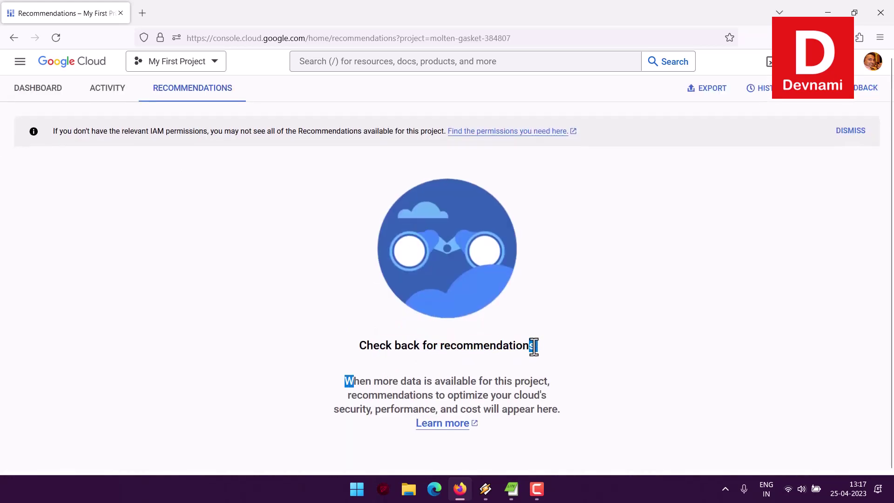
left_click(541, 346)
left_click_drag(389, 381, 557, 407)
left_click(582, 405)
left_click(47, 96)
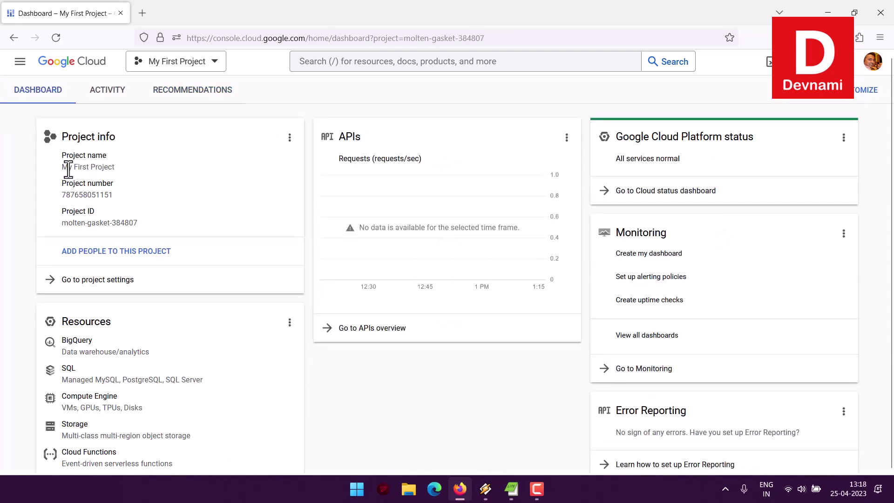
- Open the project settings page from the dashboard
left_click(289, 138)
left_click(262, 136)
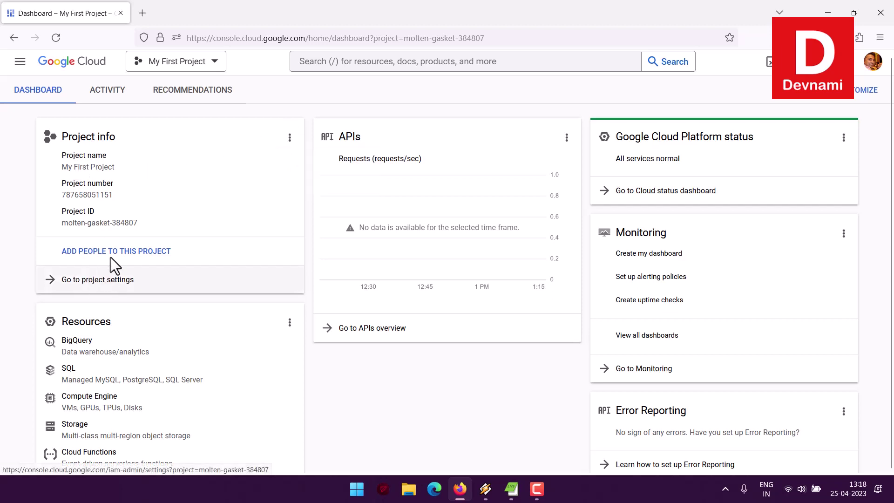
left_click(95, 285)
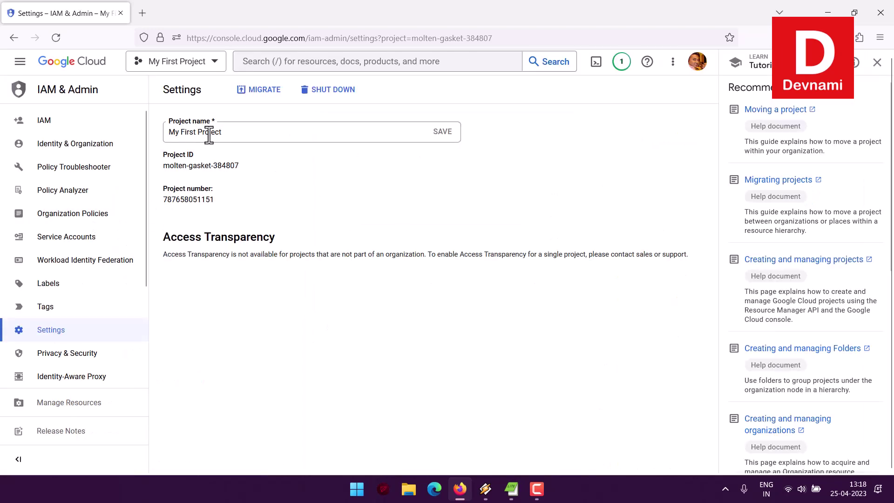
- Rename the project to 'DevNami Edu', save it, and close the help panel
left_click_drag(229, 133, 142, 132)
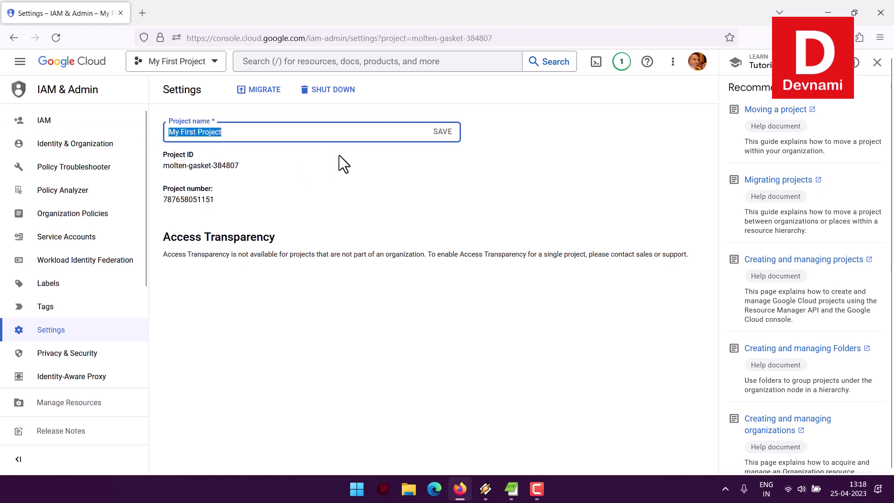
type("S")
type("eb")
key("BackSpace")
type("vNami")
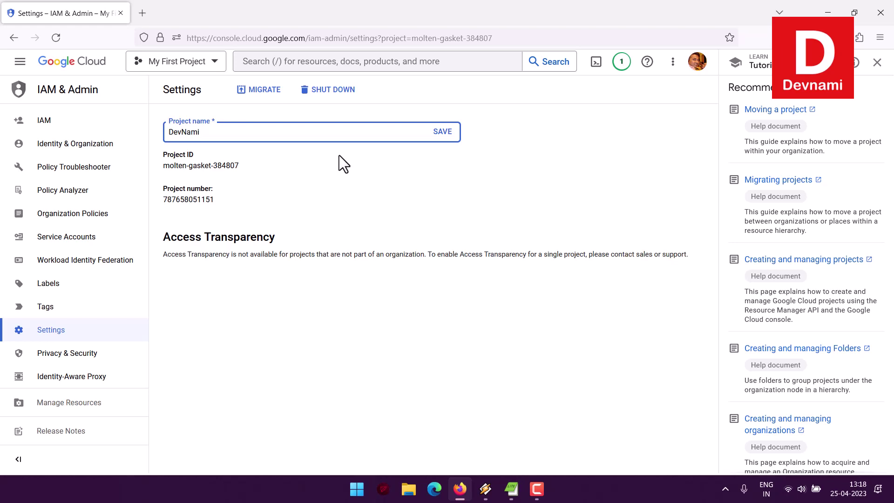
type("C")
key("BackSpace")
type("Edu")
left_click(441, 134)
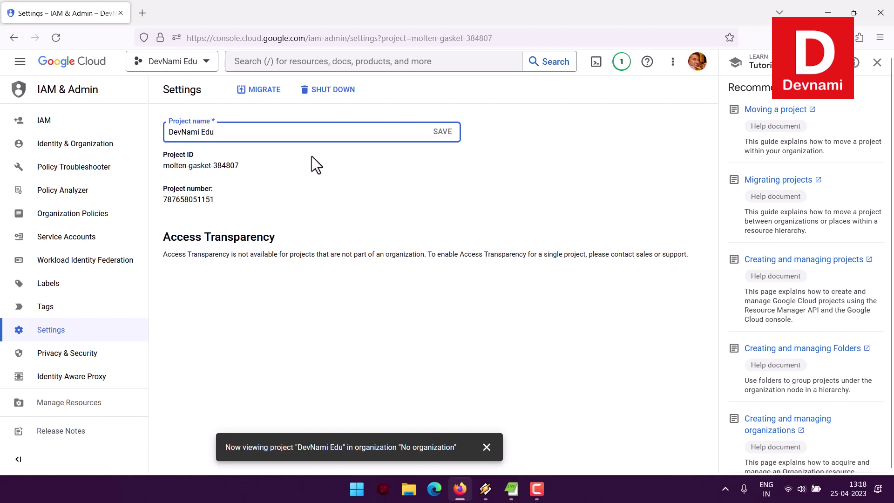
left_click(878, 62)
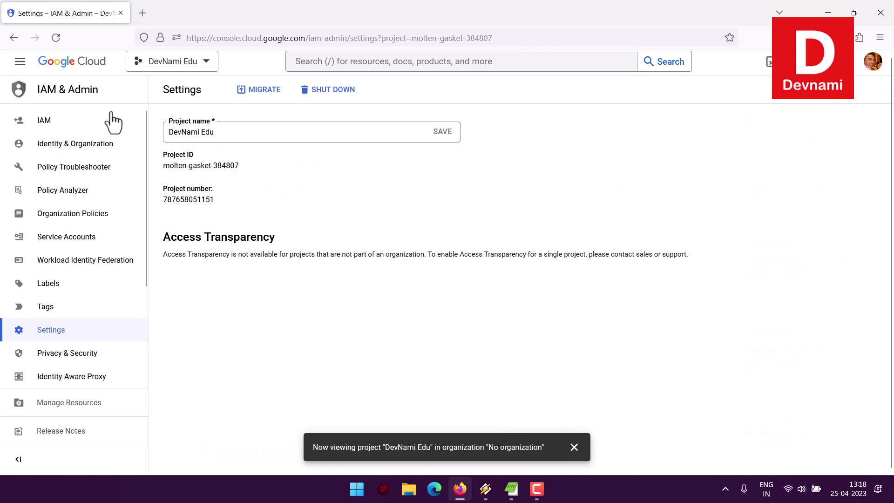
- Return to the project Dashboard through Cloud overview in the navigation menu
left_click(20, 61)
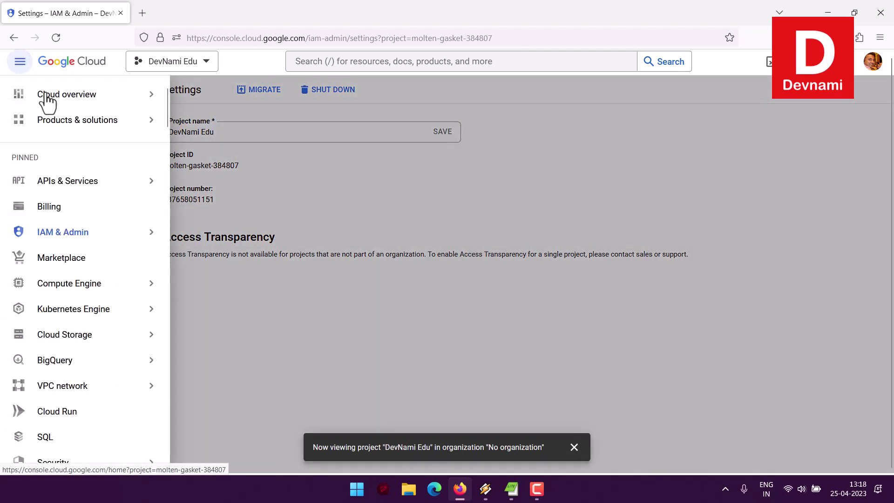
mouse_move(20, 99)
left_click(184, 101)
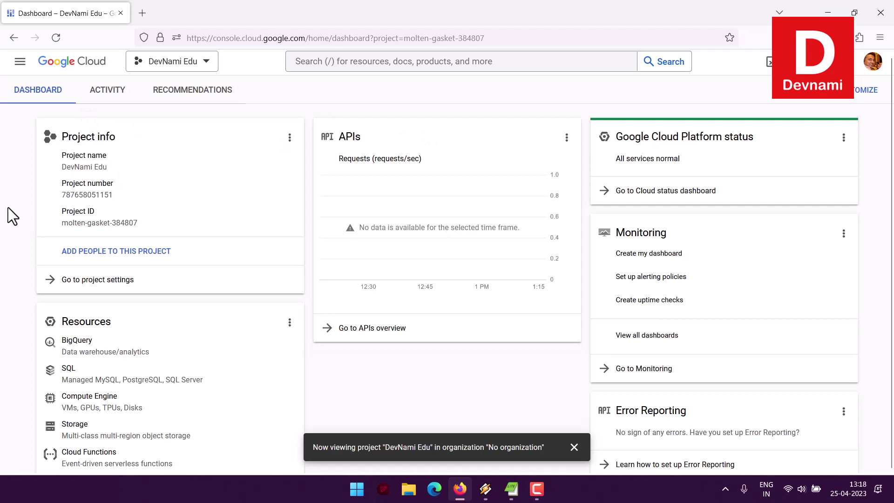
- Check the project picker without switching projects, scroll the dashboard, and reopen the navigation menu
left_click(206, 62)
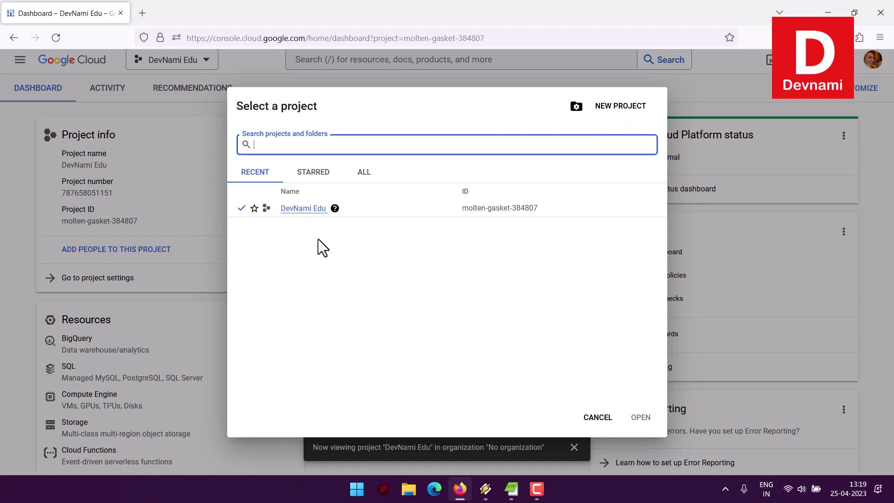
left_click(596, 418)
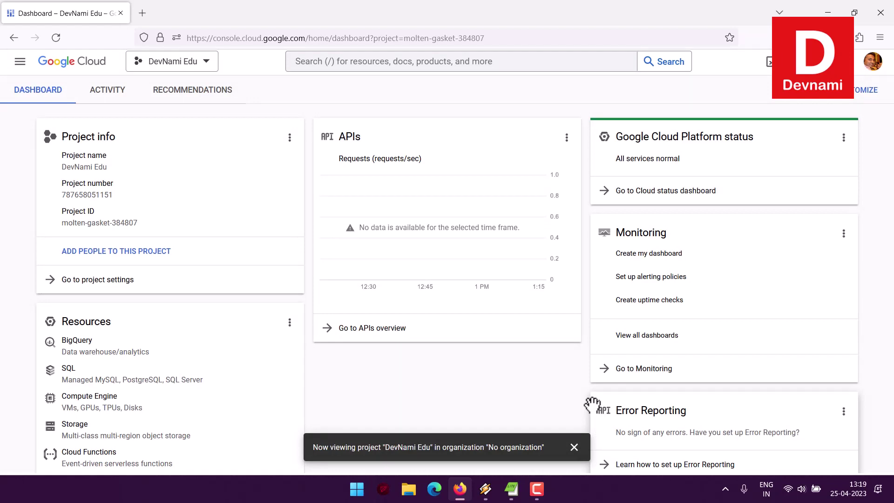
scroll(601, 400, "down", 3)
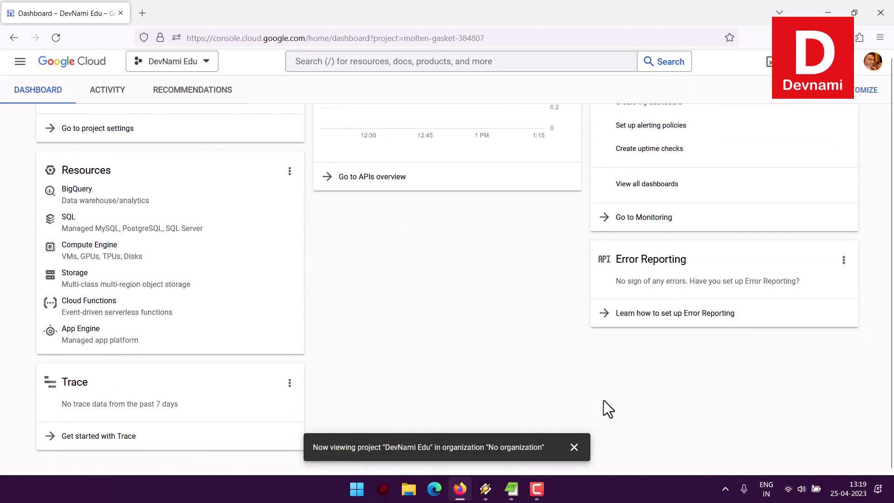
scroll(603, 401, "up", 3)
left_click(13, 64)
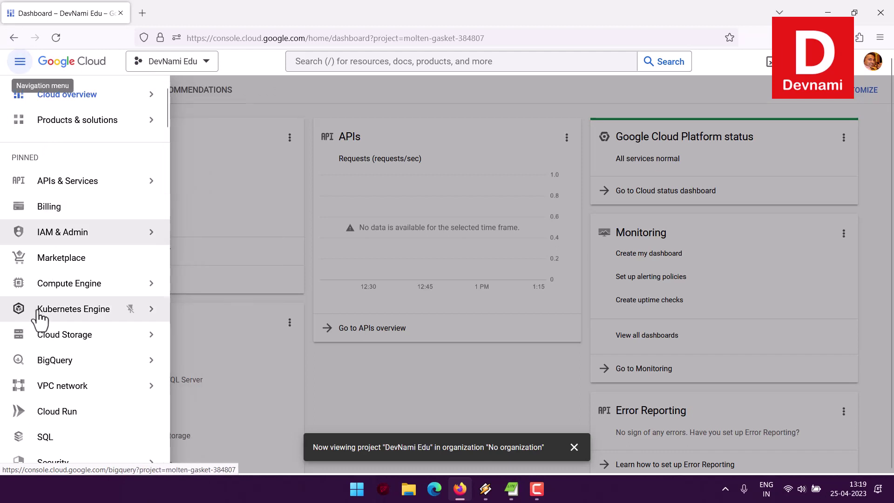
- Preview the BigQuery and Cloud Storage sub-pages in the navigation menu, then close it
scroll(32, 354, "down", 2)
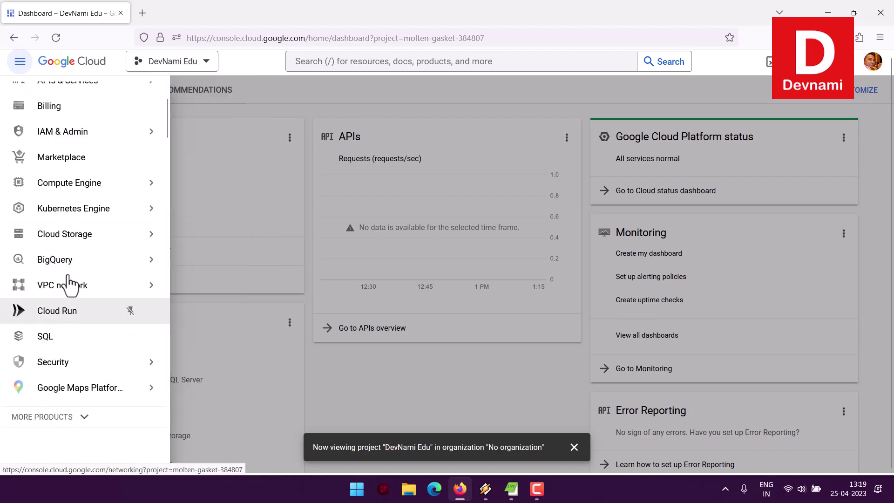
mouse_move(71, 270)
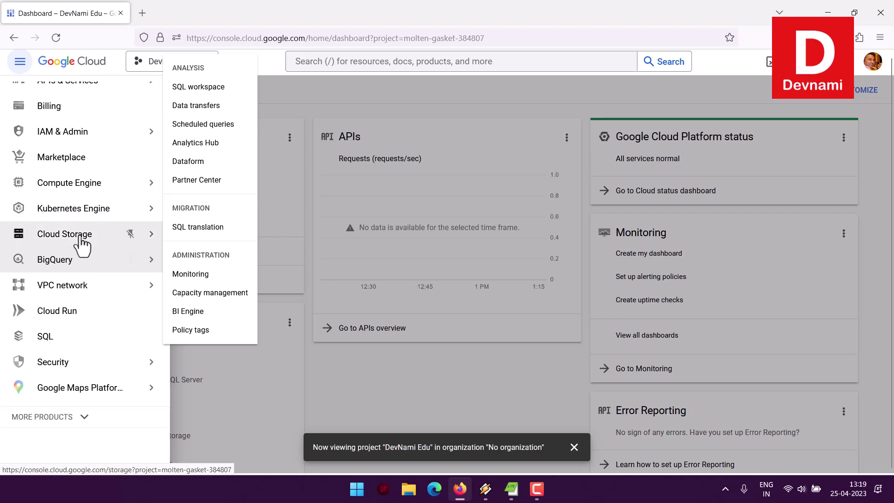
mouse_move(81, 237)
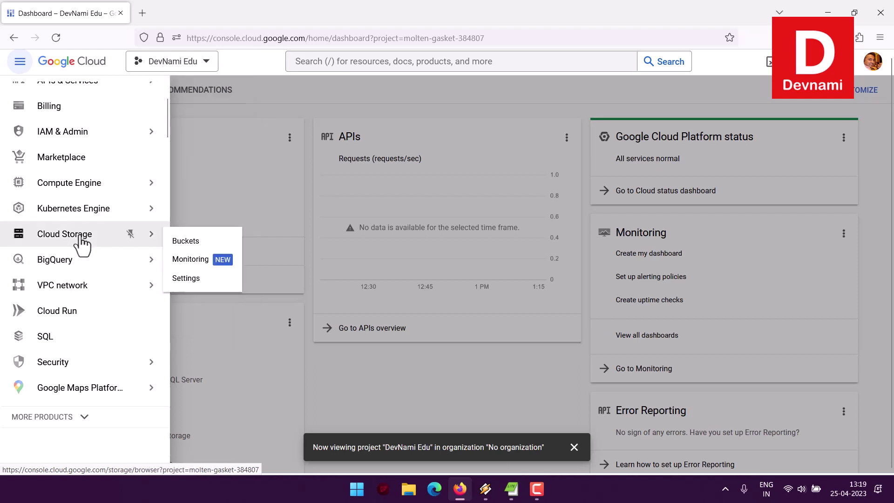
left_click(20, 63)
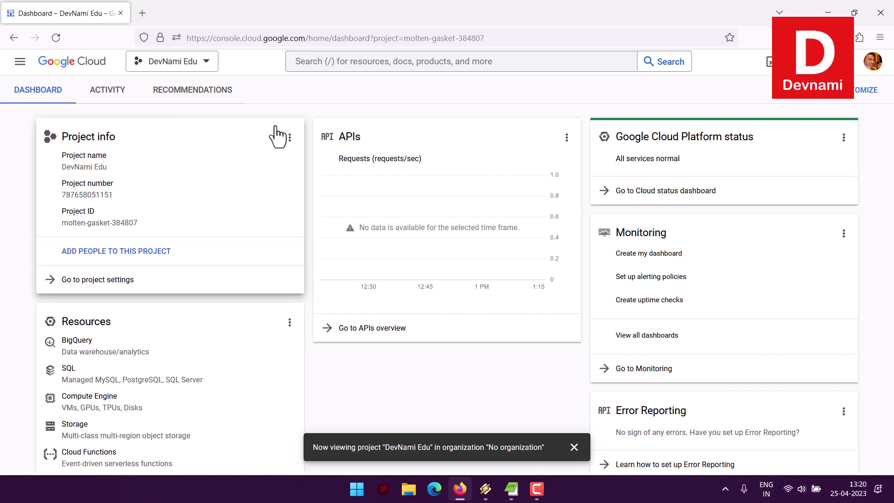
- Reopen and close the navigation menu, then open the search box for resources and products
left_click(19, 61)
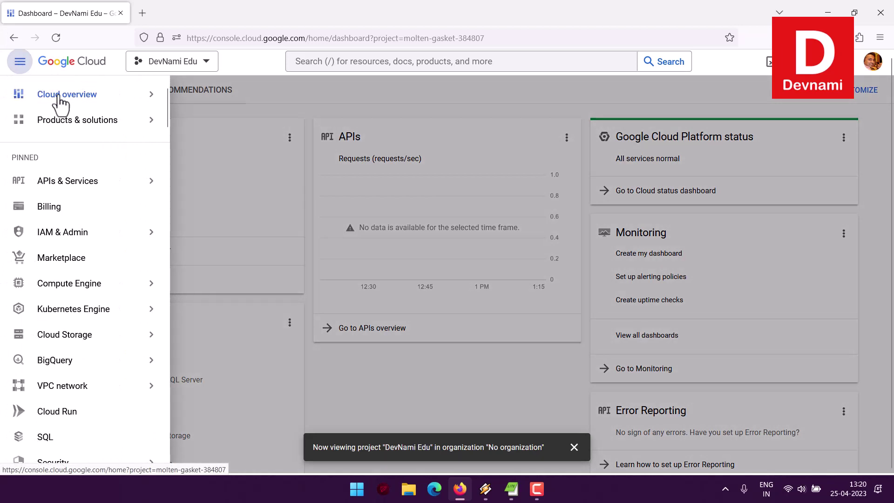
mouse_move(60, 100)
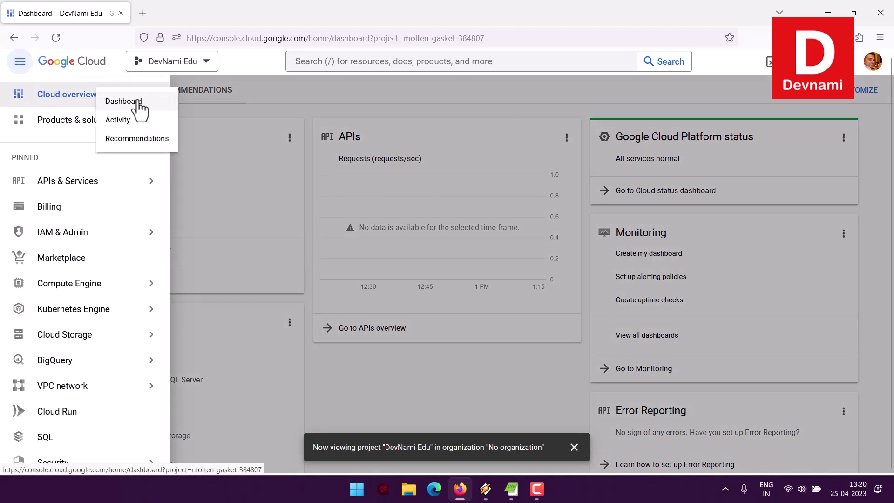
left_click(412, 104)
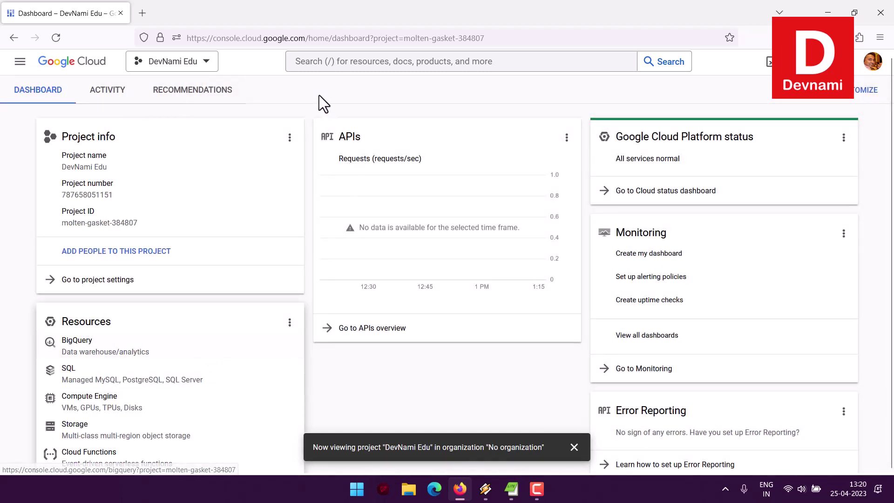
left_click(344, 68)
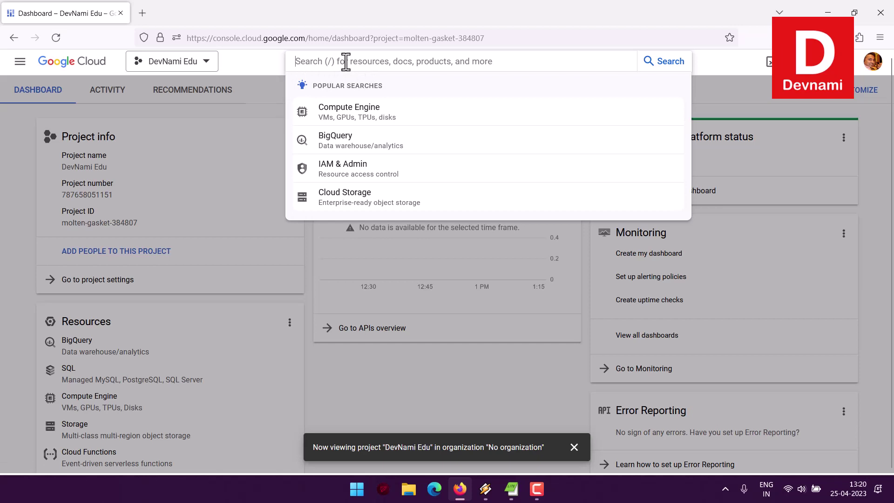
- Search for 'compute' and pick Compute Engine under Products & pages
type("compute")
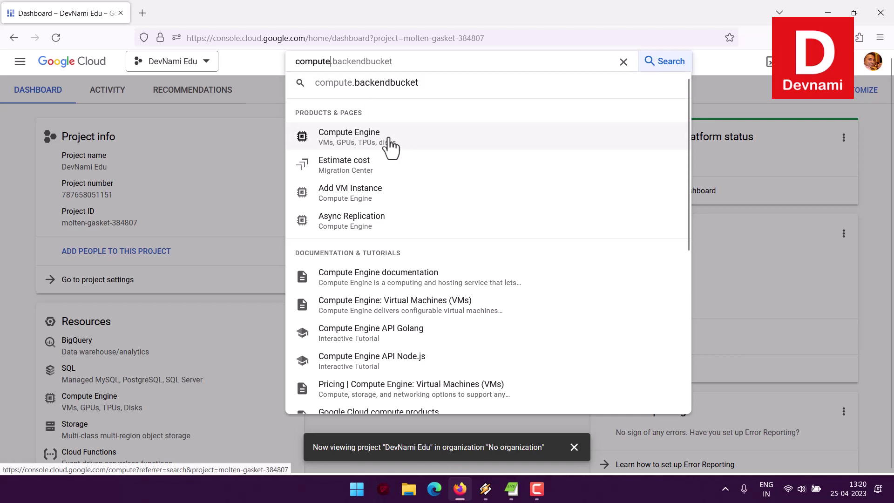
left_click(448, 140)
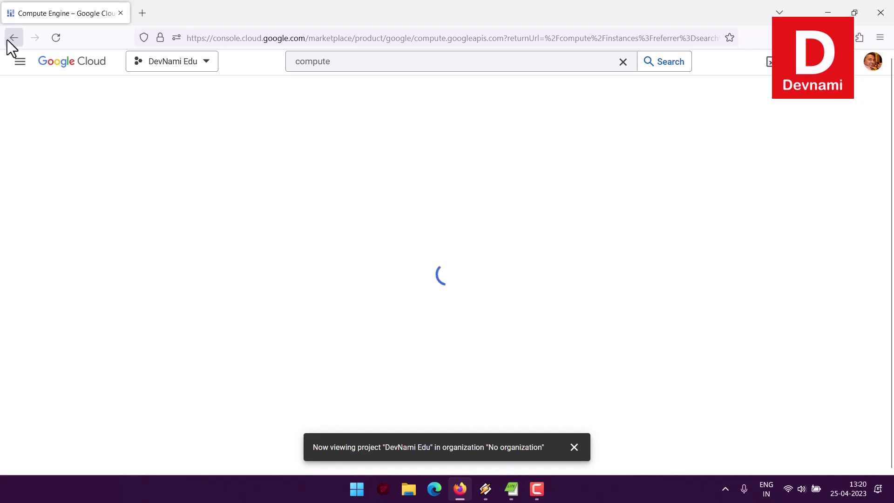
- Browse the products listed in the navigation menu, then close the menu
left_click(20, 61)
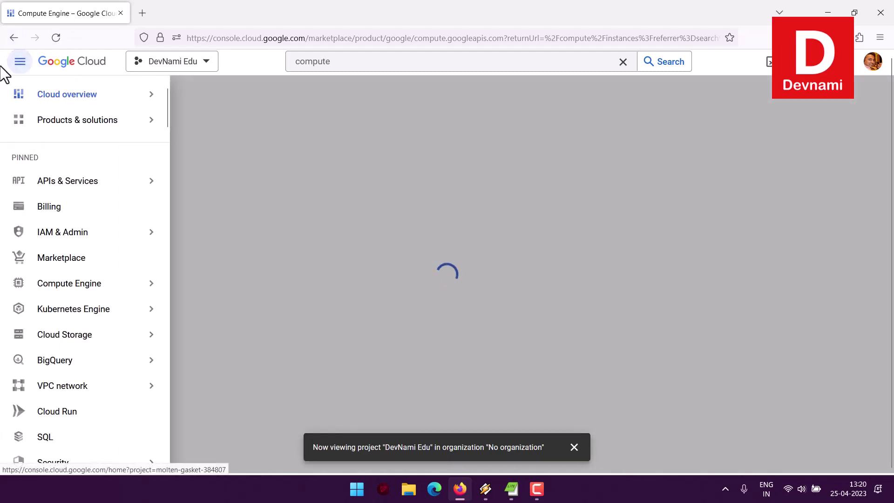
mouse_move(76, 233)
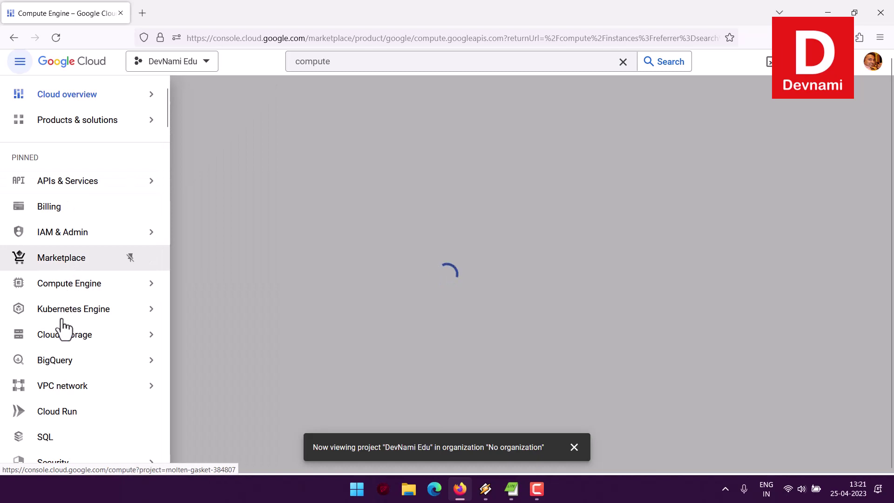
mouse_move(60, 343)
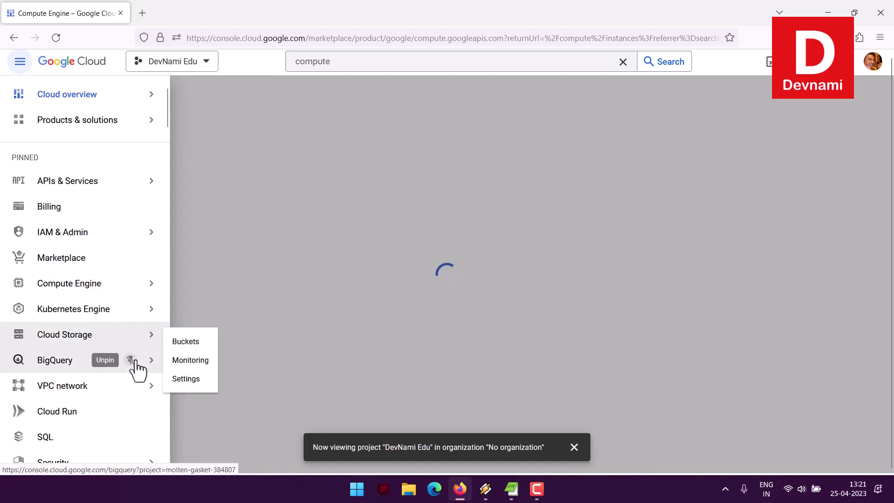
mouse_move(124, 371)
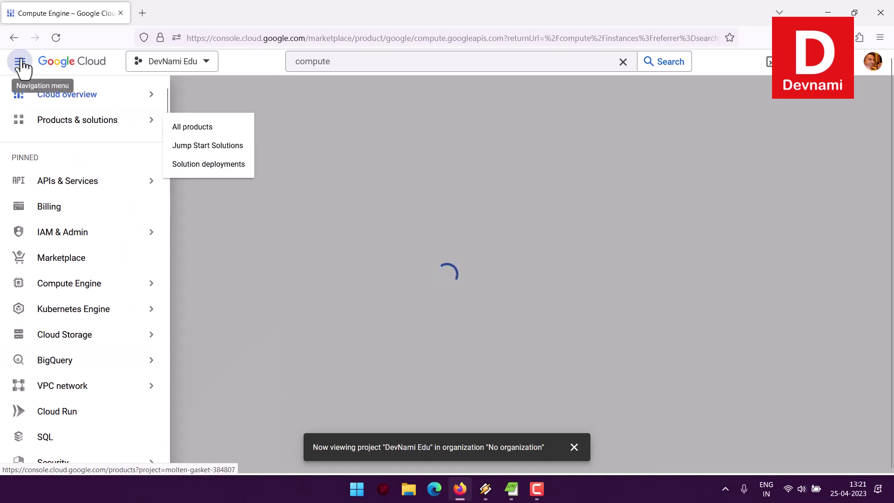
left_click(20, 61)
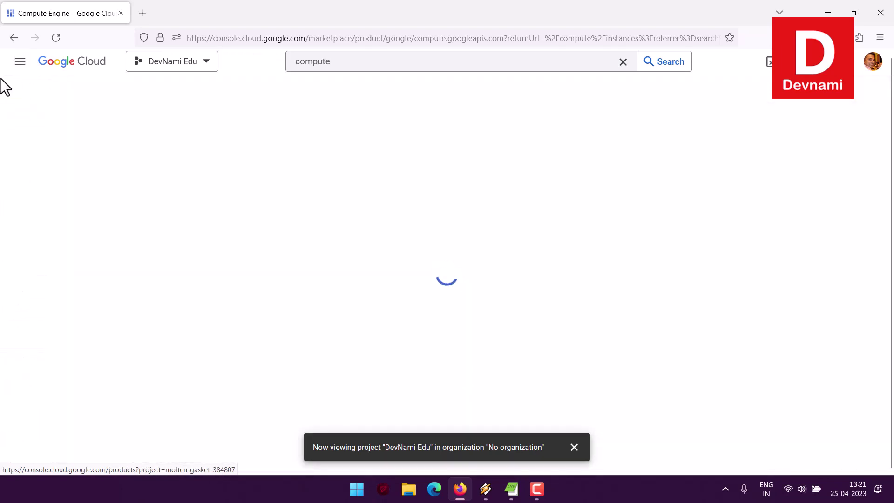
- Dismiss the project notice and load the DevNami Edu dashboard from Notifications
left_click(576, 447)
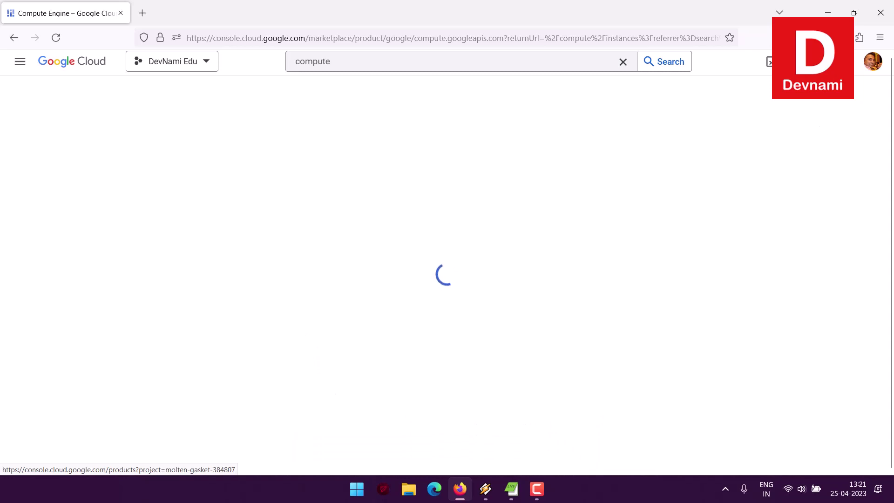
left_click(792, 61)
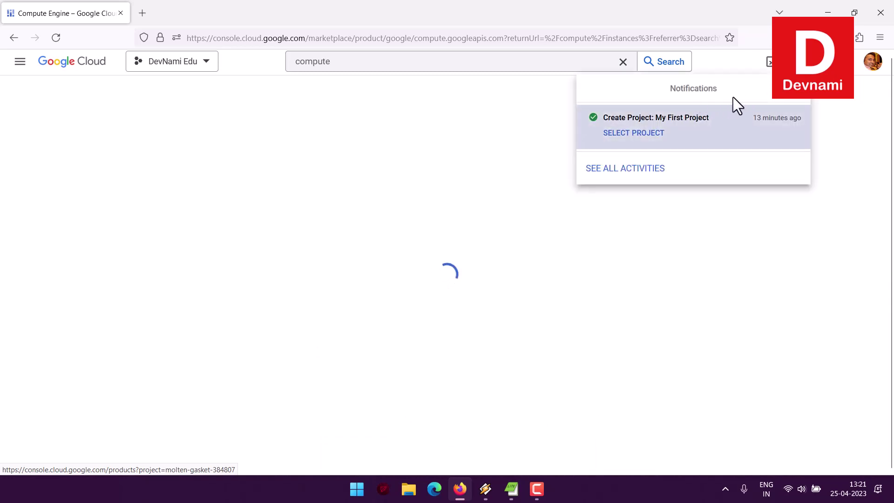
left_click(641, 134)
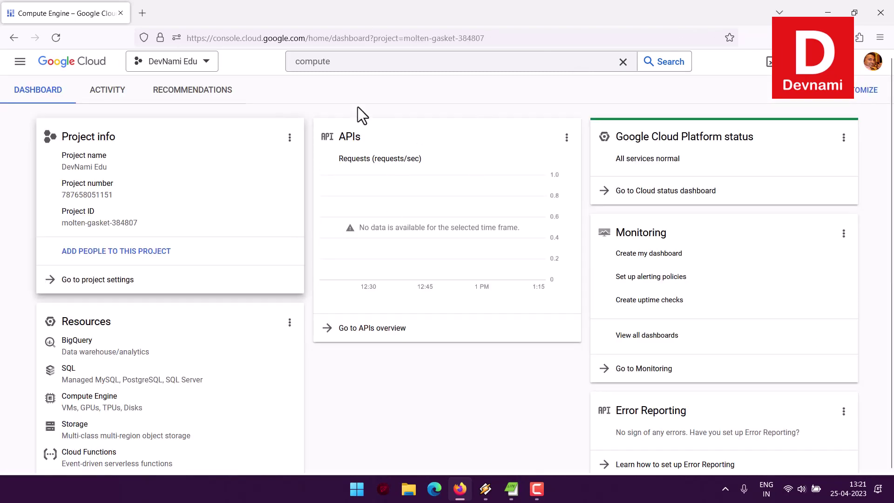
- Close the compute search suggestions and open Compute Engine from the dashboard's Resources card
left_click(339, 59)
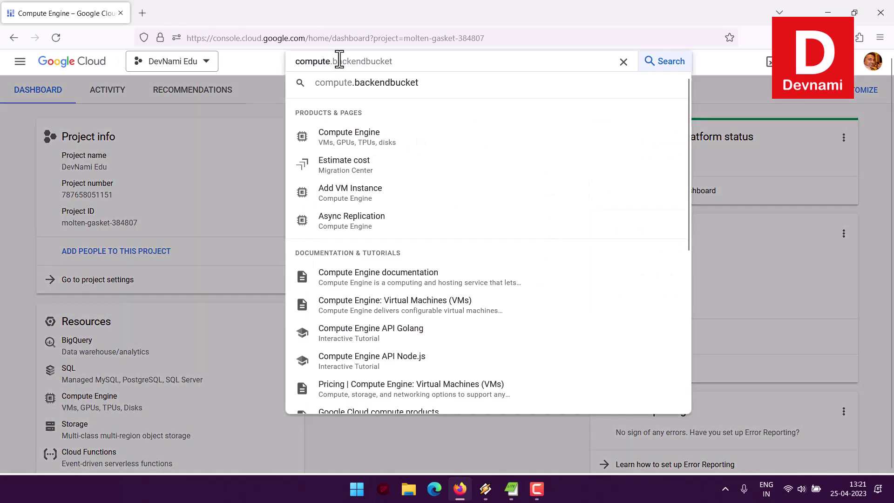
left_click(14, 202)
scroll(14, 195, "down", 3)
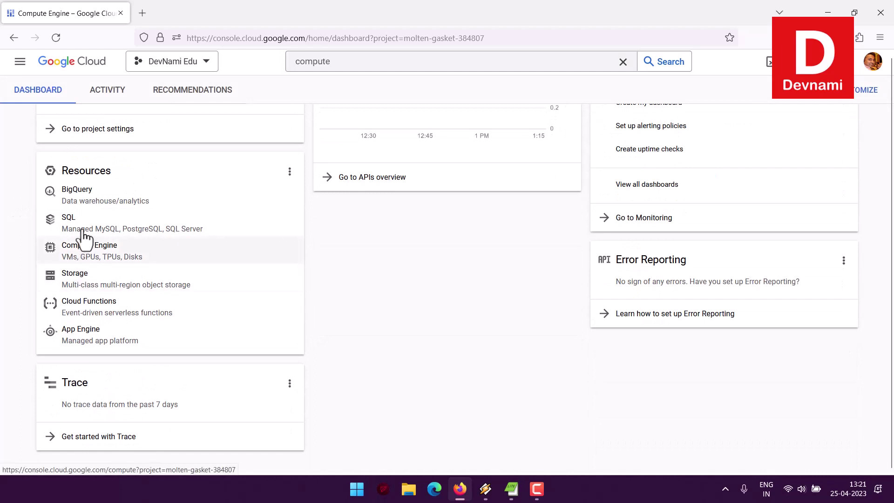
left_click(92, 255)
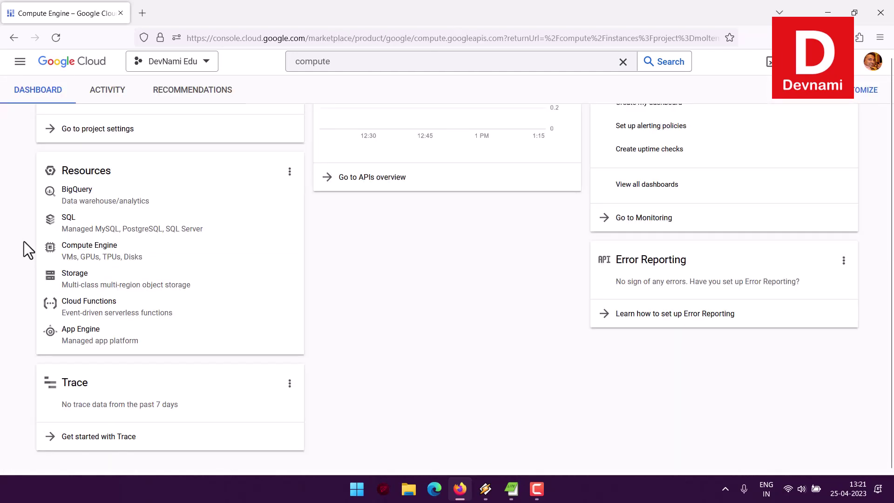
scroll(34, 205, "up", 3)
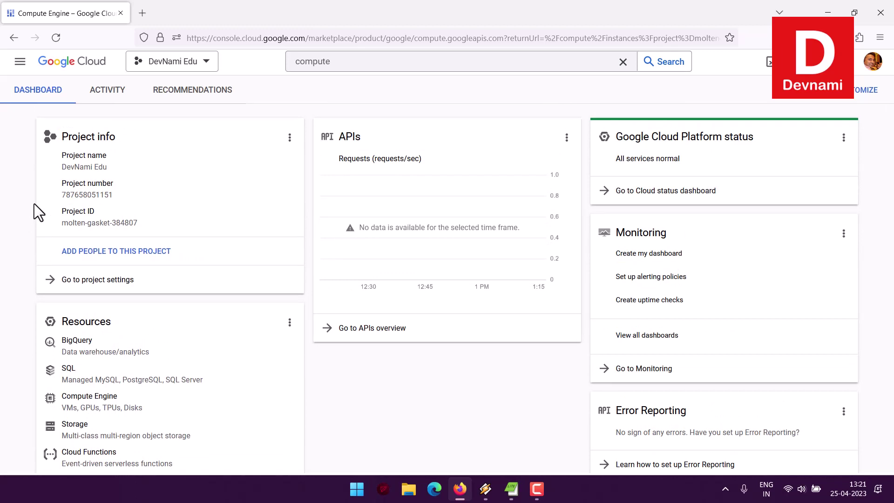
- Read the Cloud Shell intro's heading and tools description, then go to the console home page
left_click(770, 67)
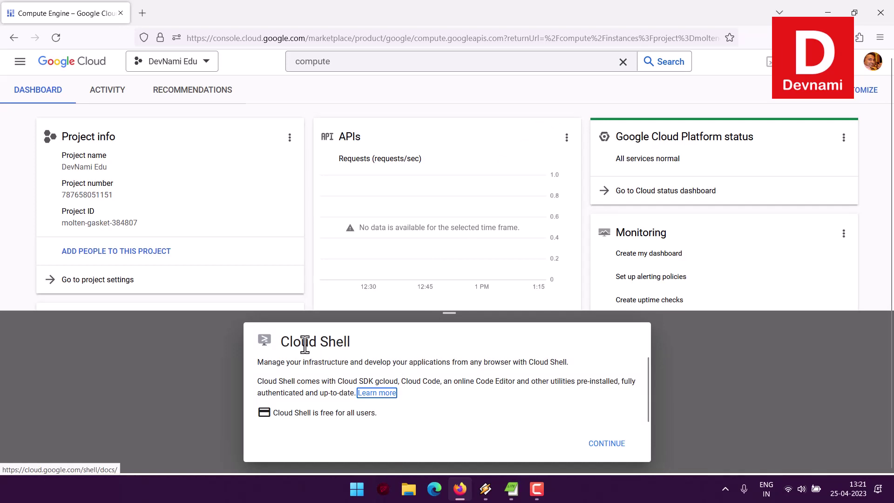
left_click_drag(301, 337, 353, 343)
left_click(367, 345)
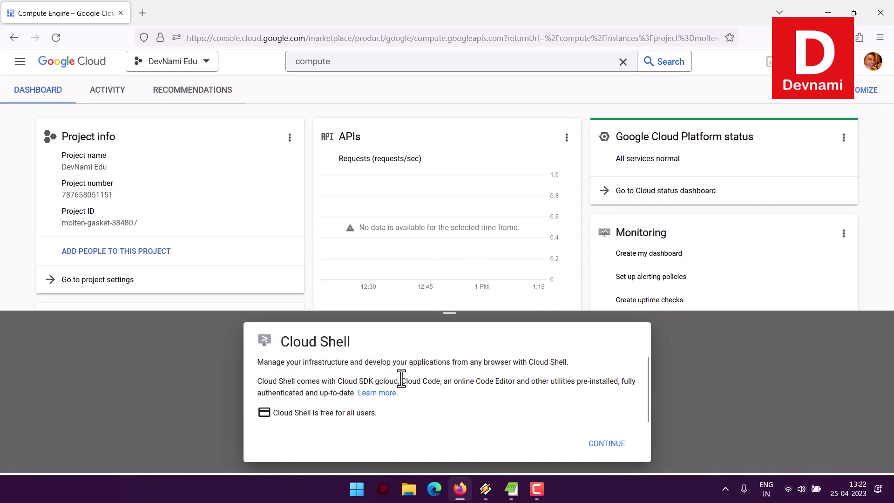
left_click_drag(410, 380, 480, 401)
left_click(480, 400)
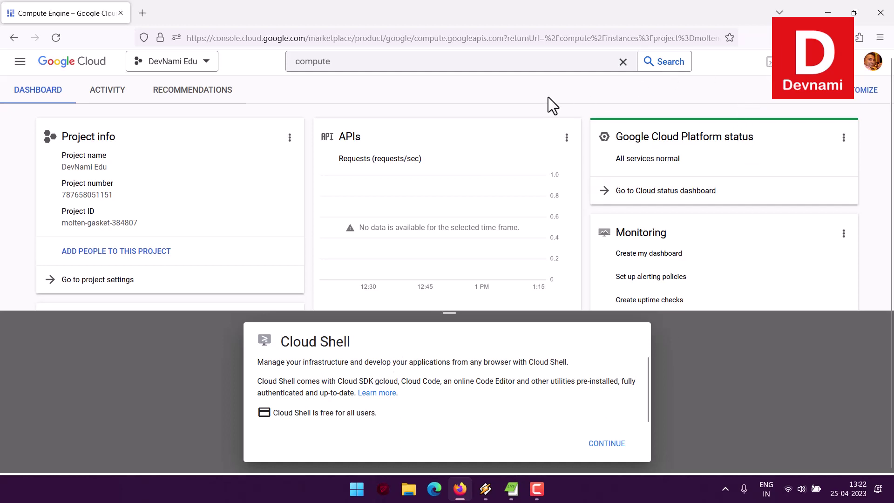
left_click(75, 65)
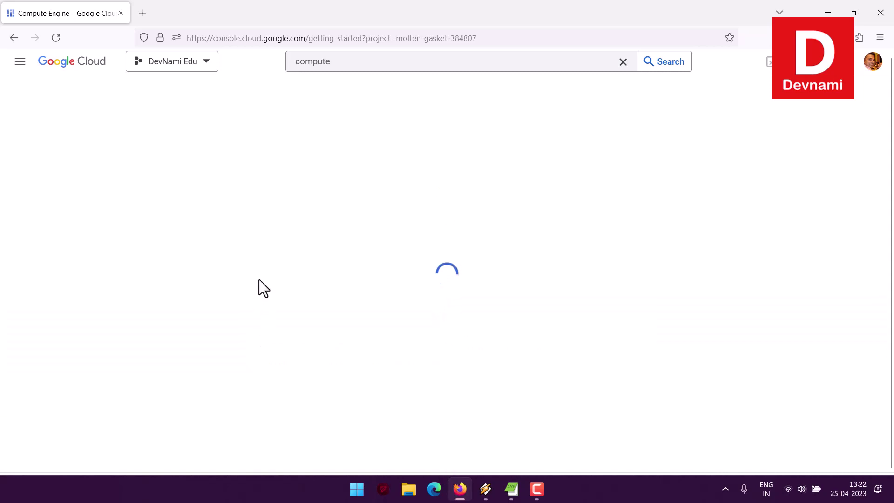
- Open the All products list from the navigation menu's Products & solutions section
left_click(19, 64)
scroll(112, 227, "down", 3)
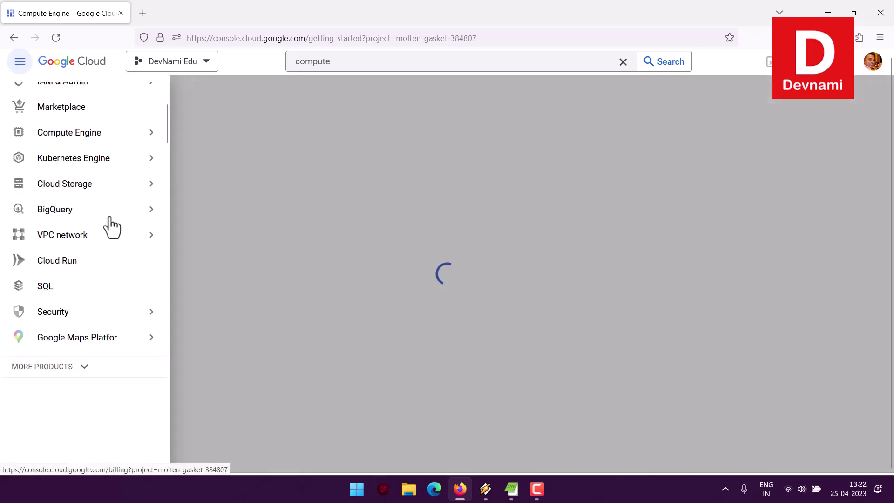
scroll(112, 228, "down", 2)
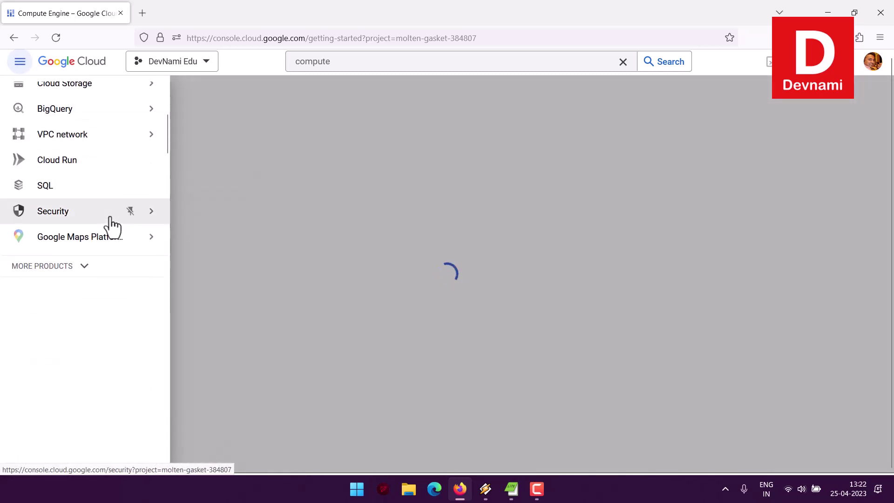
scroll(110, 218, "up", 5)
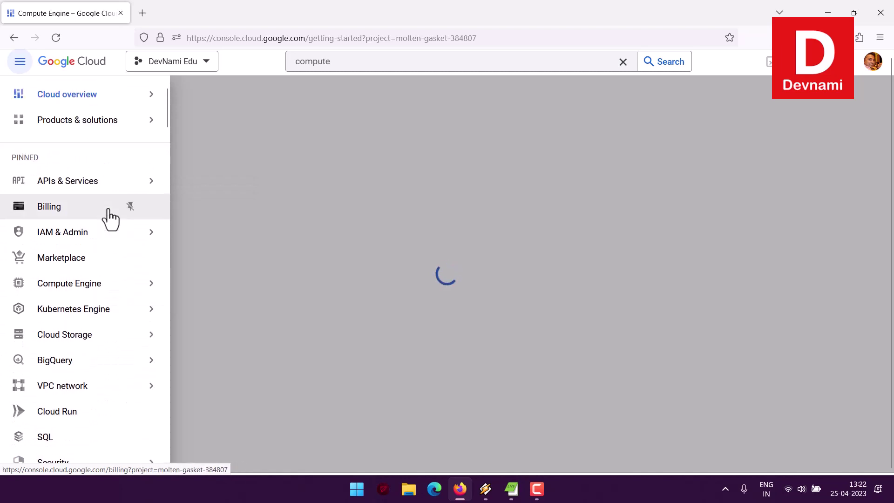
mouse_move(82, 124)
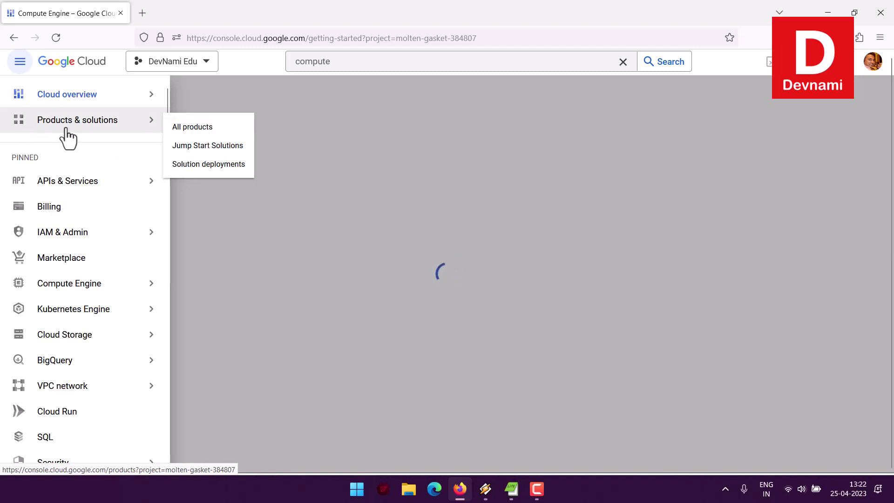
left_click(191, 128)
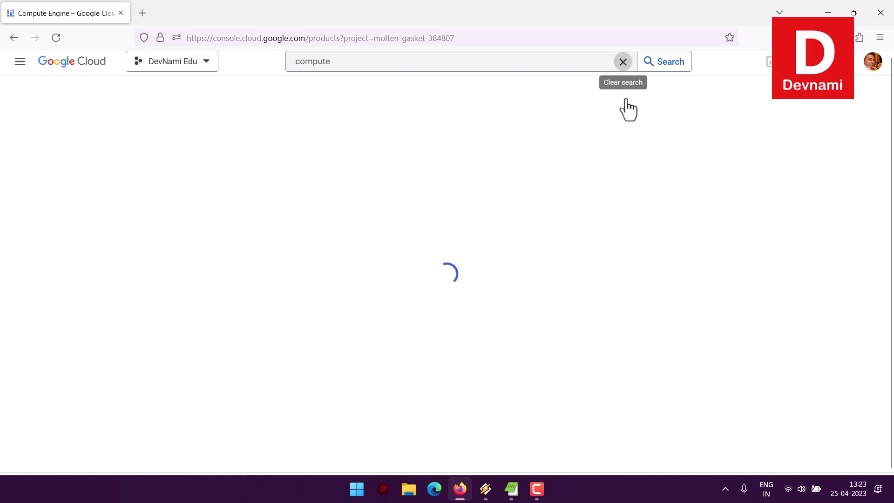
- Clear the 'compute' search term and return to the DevNami Edu dashboard
left_click(623, 62)
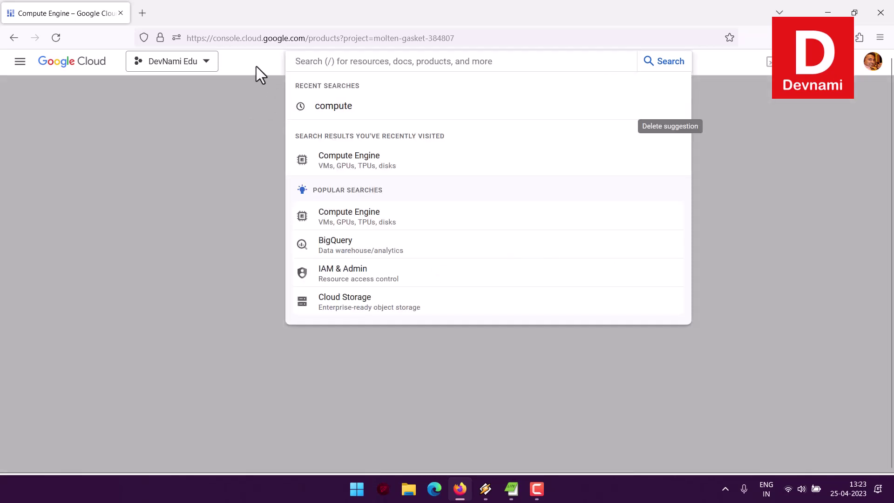
left_click(256, 66)
left_click(51, 65)
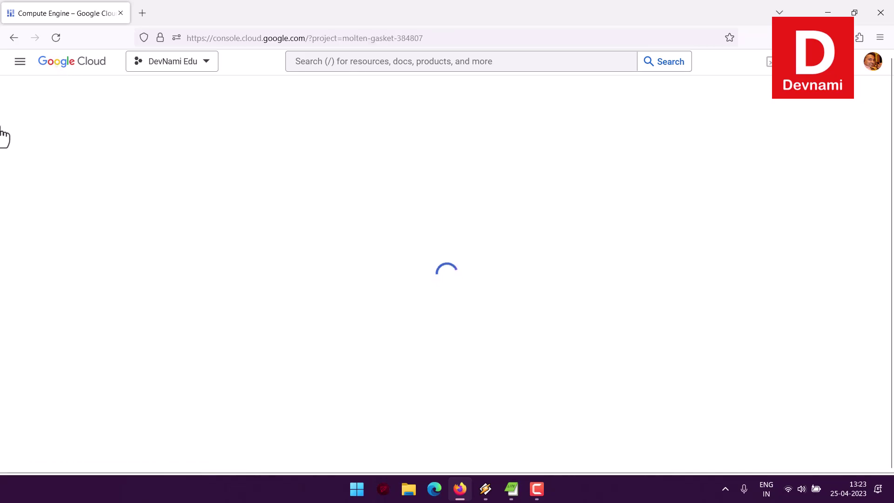
left_click(18, 63)
mouse_move(152, 133)
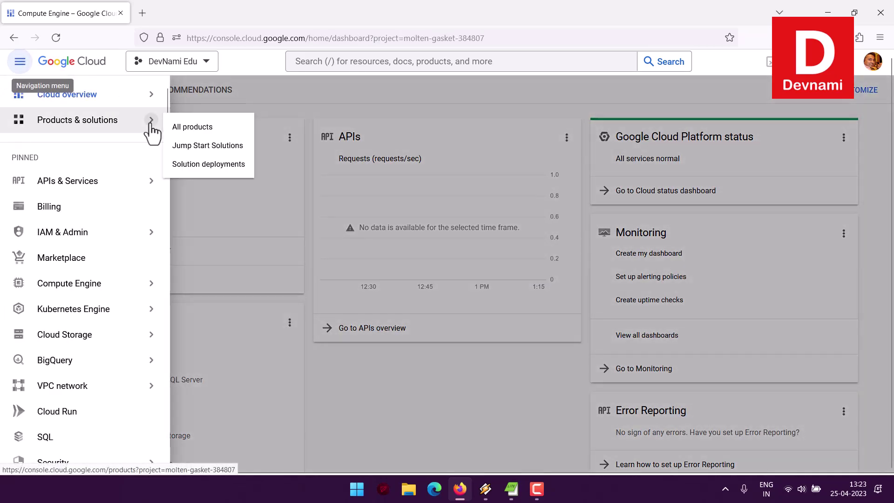
left_click(335, 130)
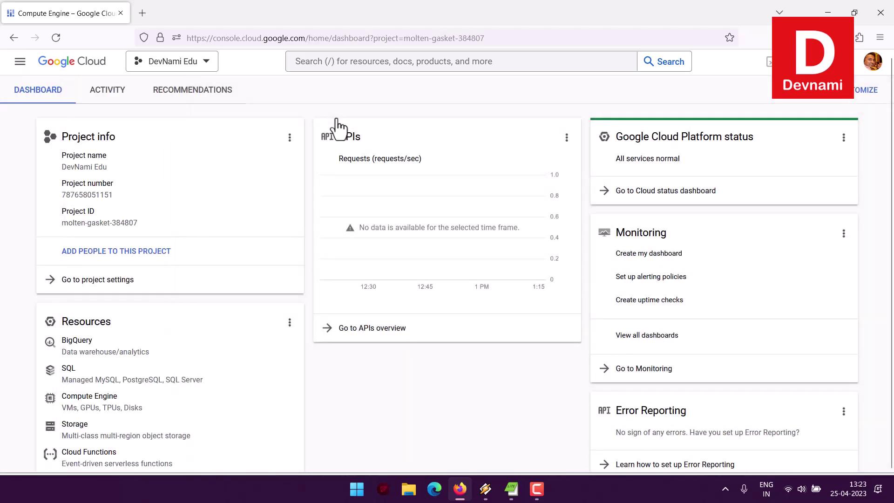
scroll(463, 113, "down", 3)
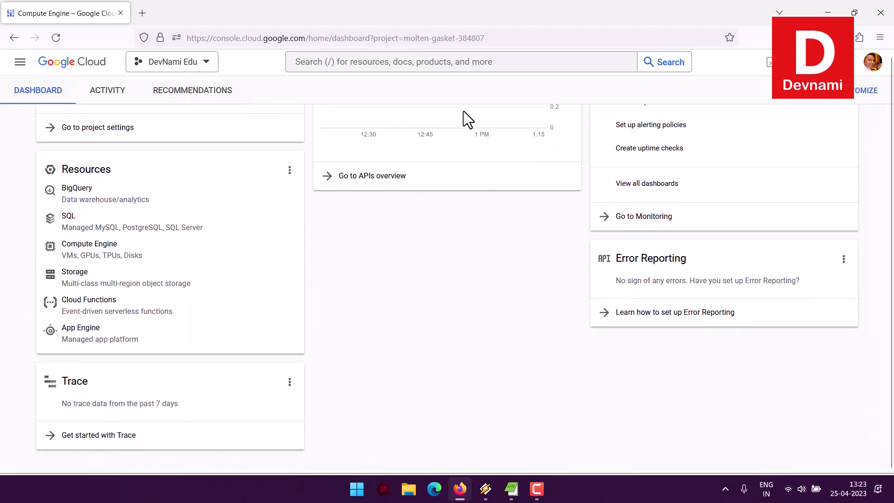
scroll(490, 230, "up", 3)
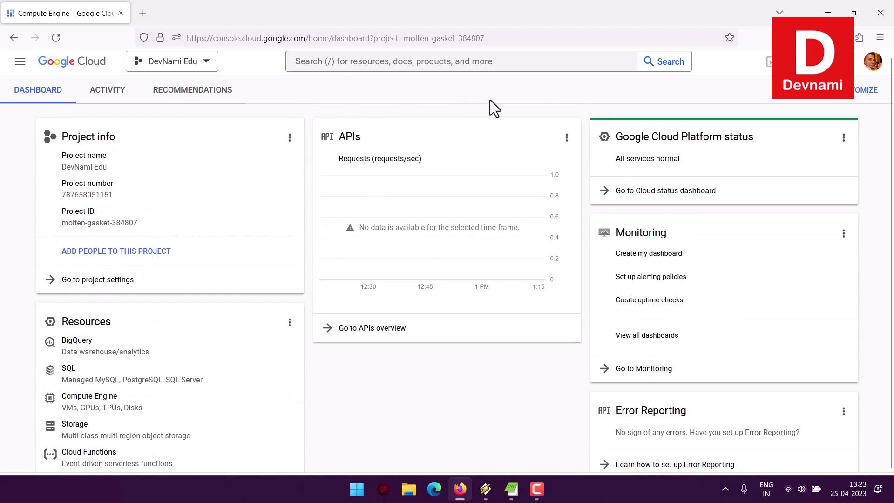
left_click(858, 61)
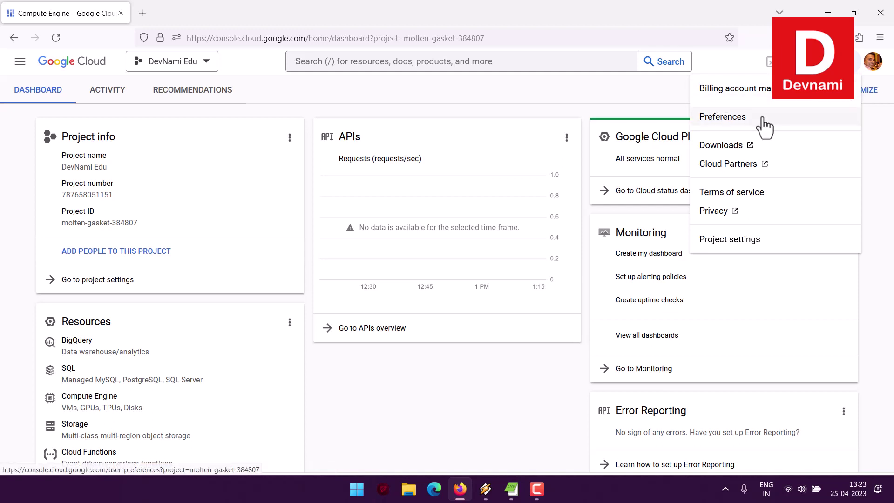
left_click(884, 61)
left_click(879, 68)
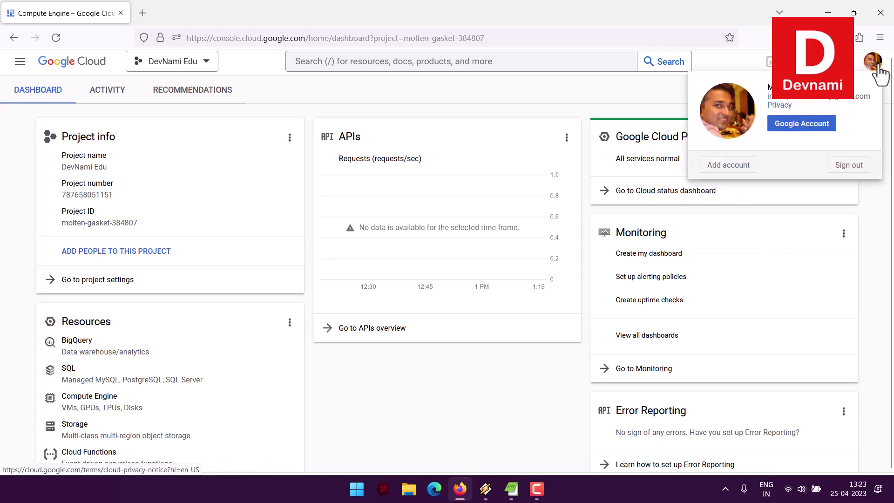
left_click(600, 134)
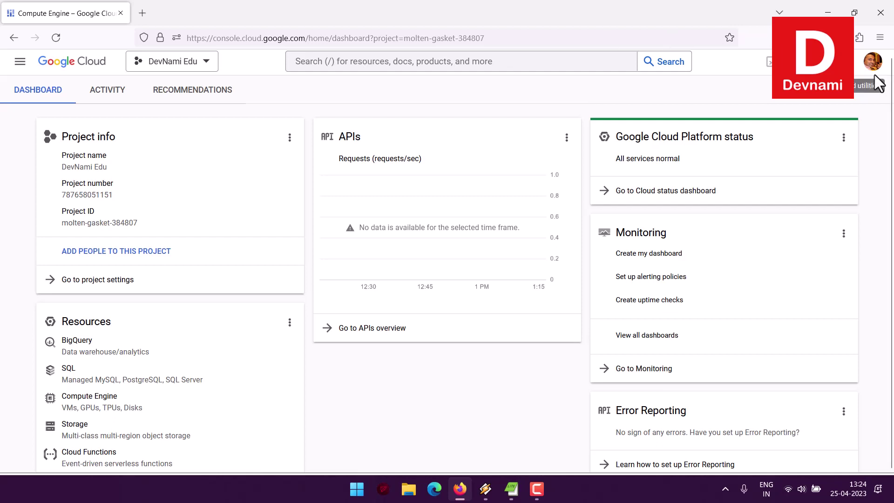
left_click(856, 65)
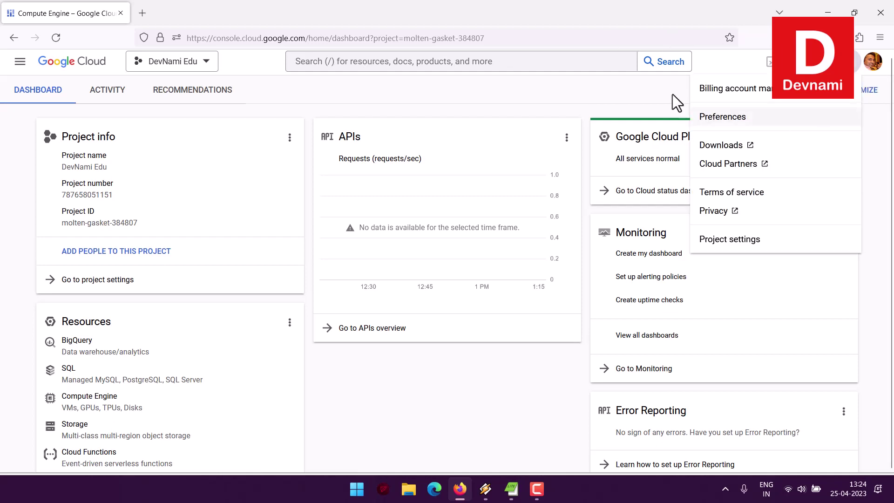
left_click(464, 94)
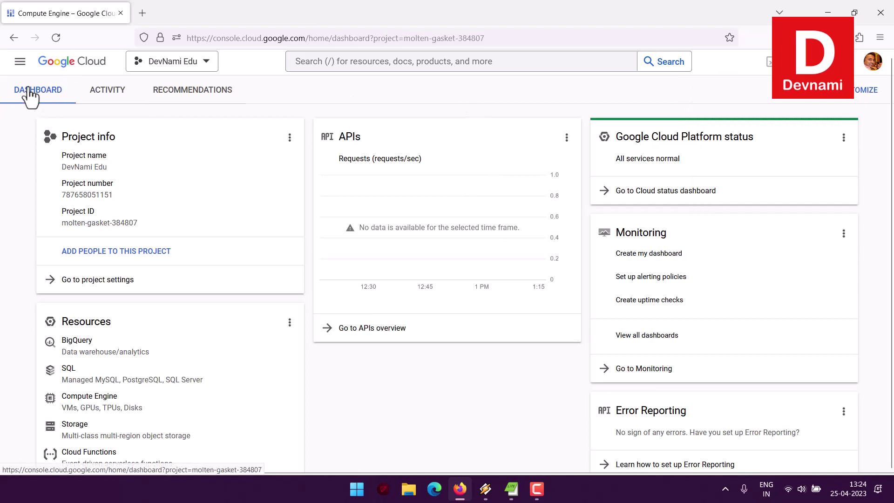
left_click(20, 61)
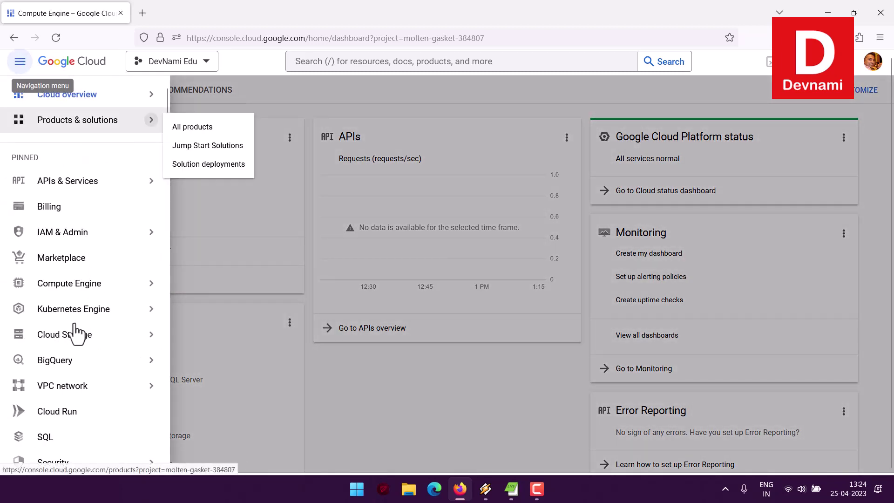
mouse_move(82, 361)
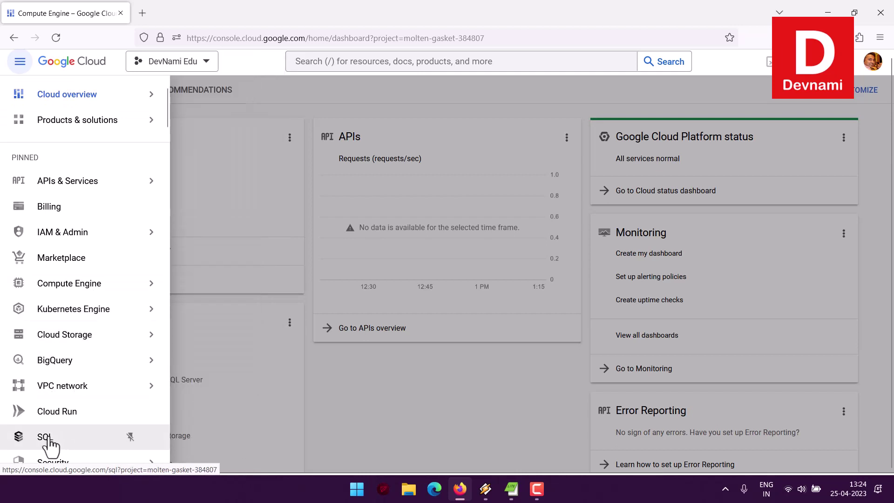
mouse_move(107, 386)
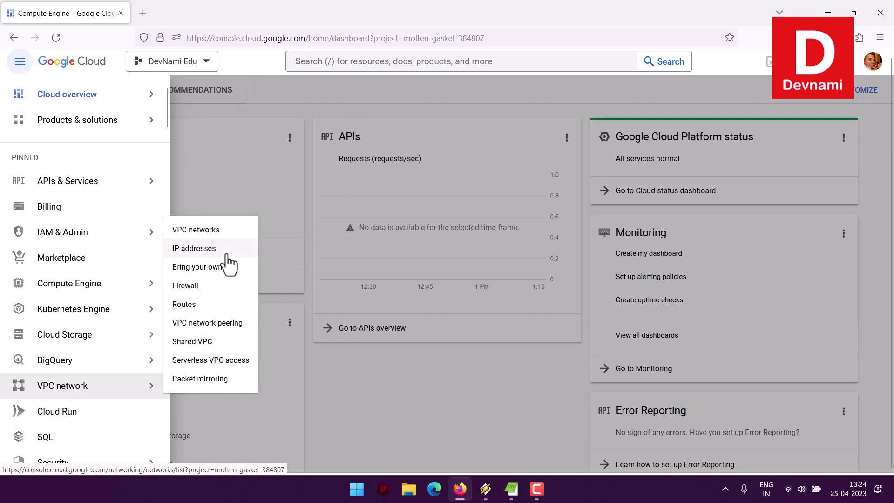
left_click(755, 62)
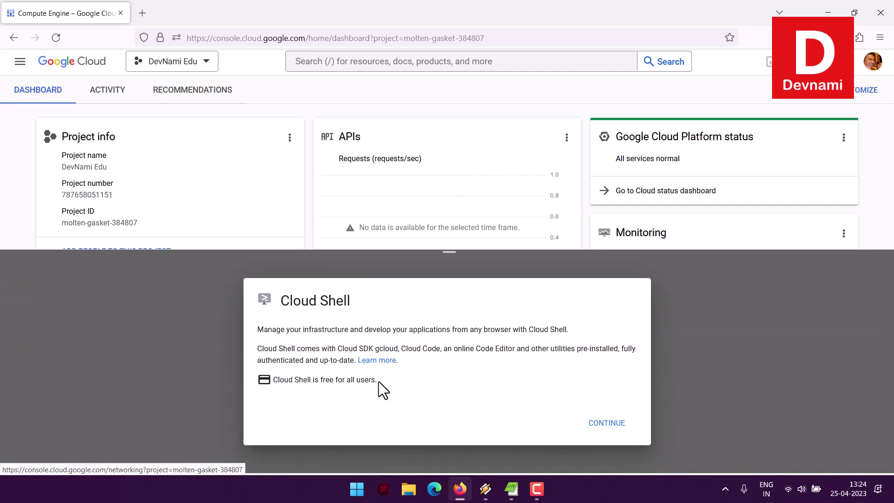
left_click_drag(484, 348, 457, 326)
left_click(555, 362)
left_click_drag(448, 254, 460, 473)
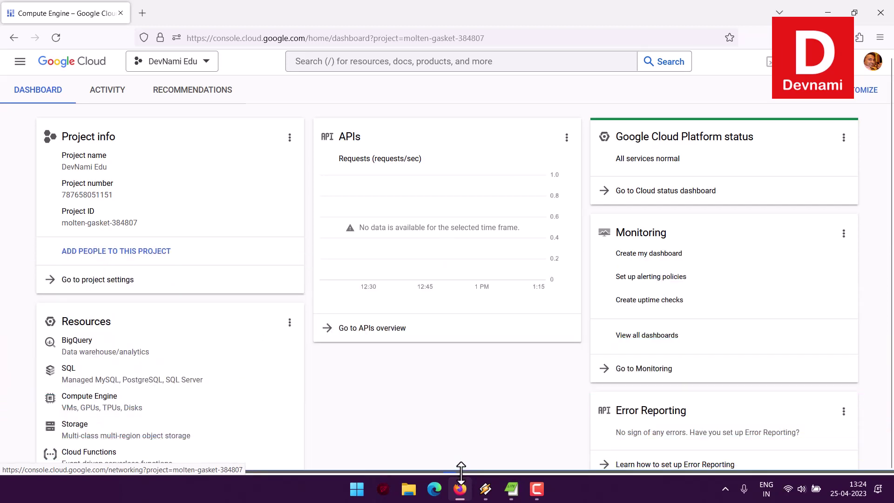